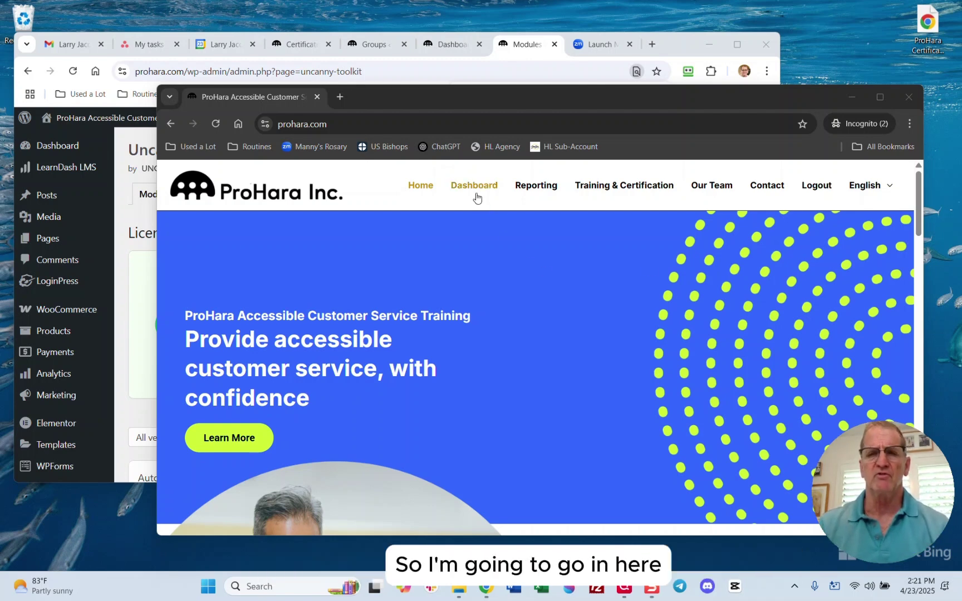
Step: Open the Level 1 certification product from the Training & Certification page and review its included modules
click(625, 191)
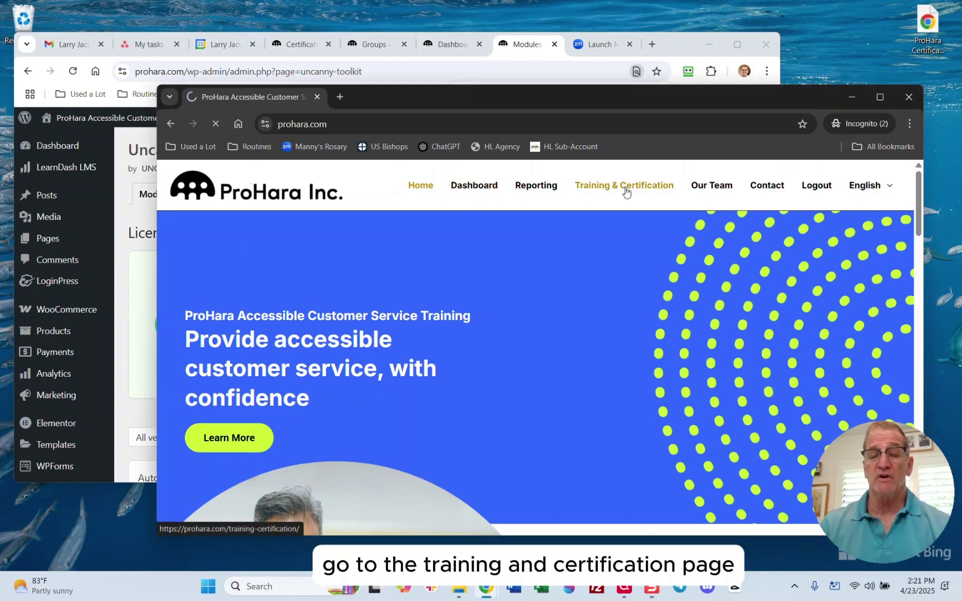
scroll(658, 309, down, 10)
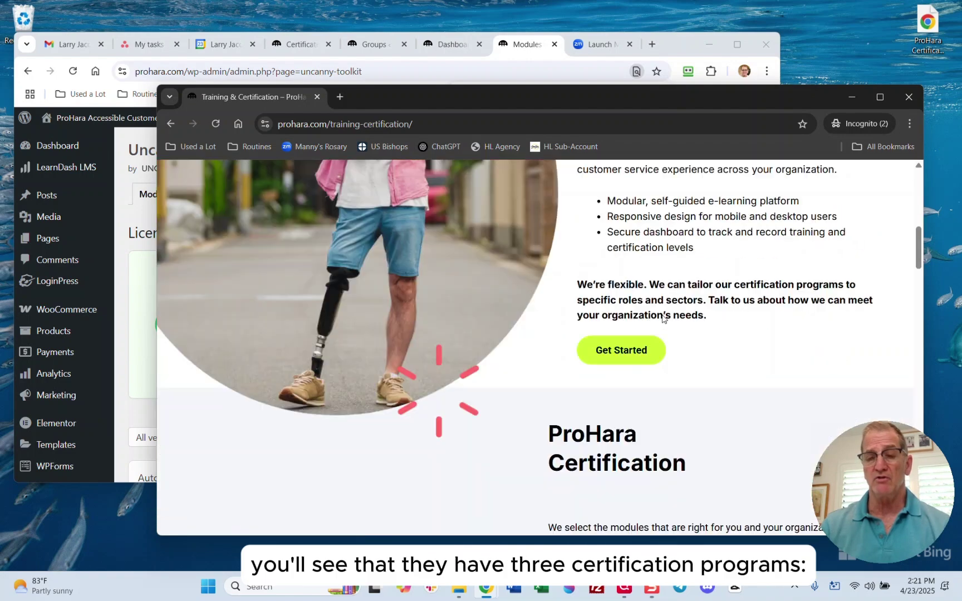
scroll(671, 326, up, 2)
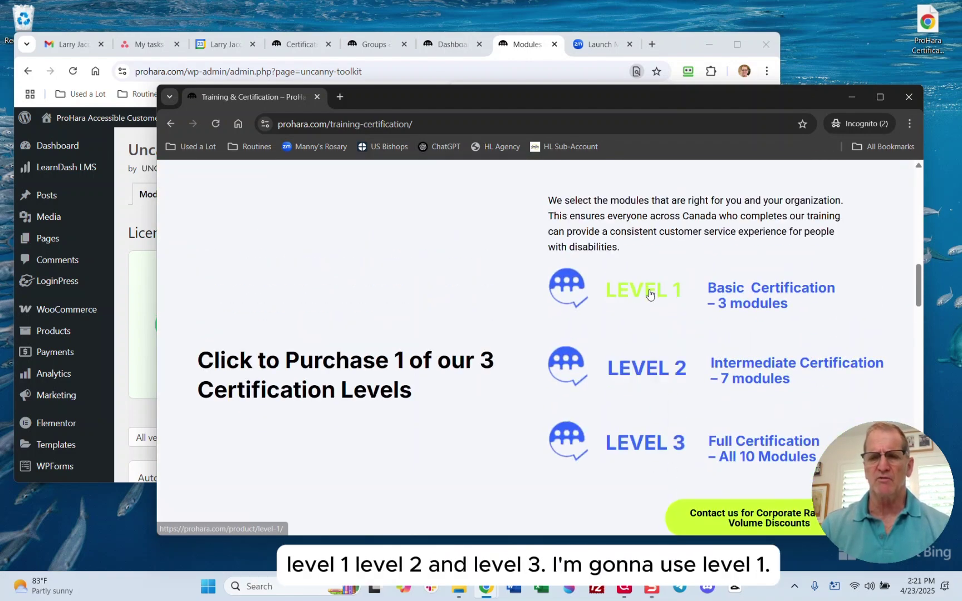
click(649, 291)
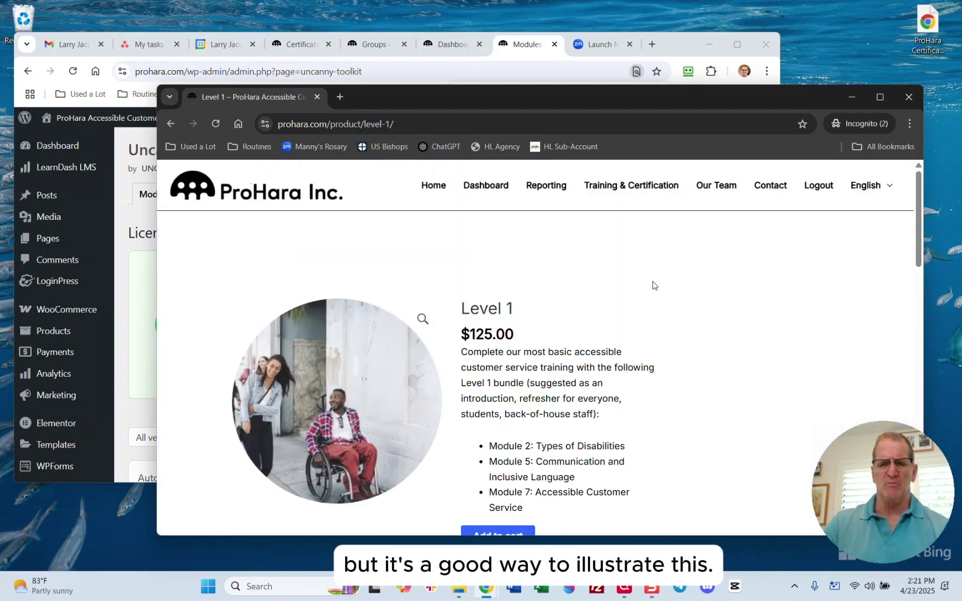
scroll(653, 285, down, 1)
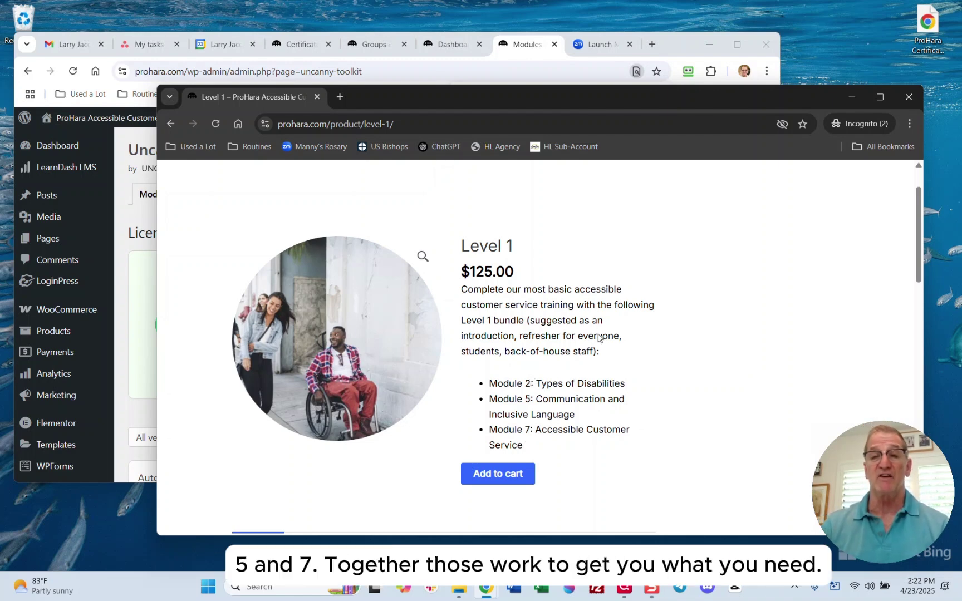
scroll(606, 258, up, 2)
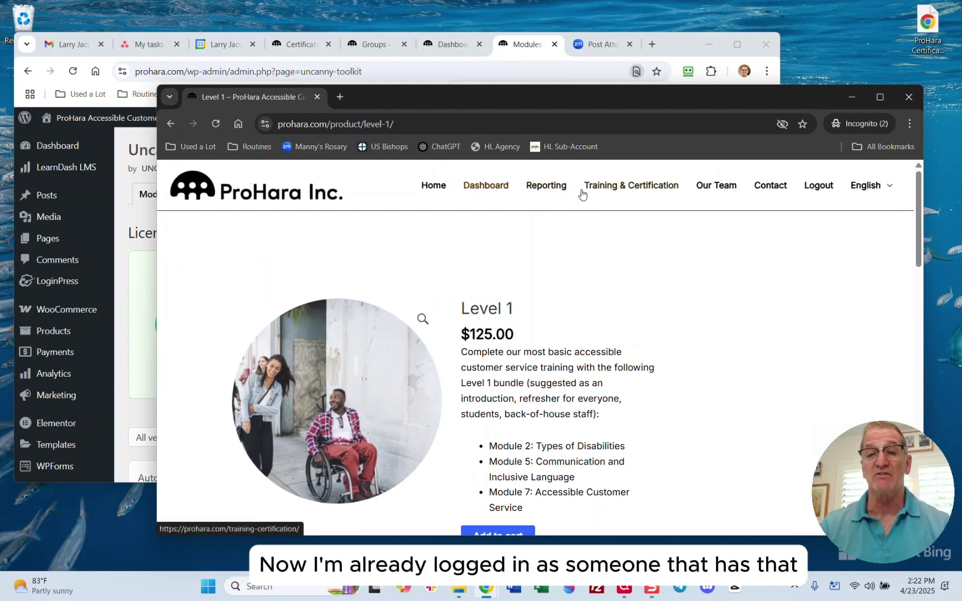
Step: Open the learner dashboard and review the progress of the enrolled courses and the earned certificates
click(497, 189)
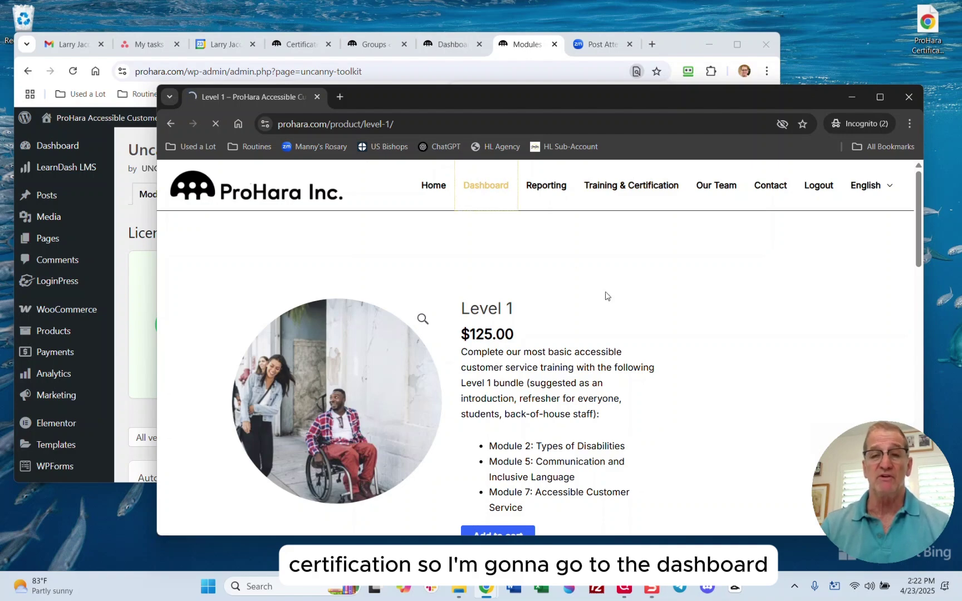
scroll(547, 284, down, 5)
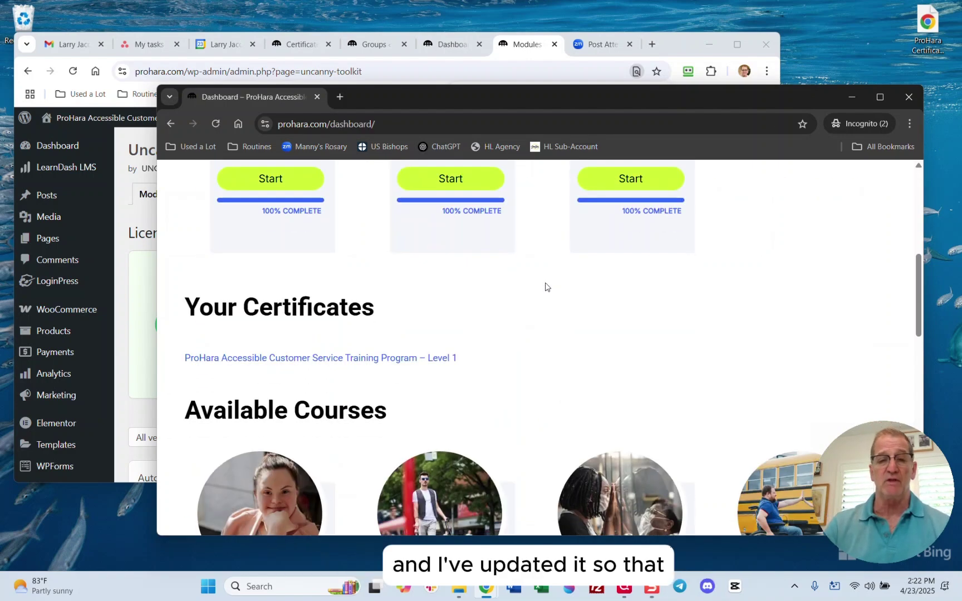
scroll(294, 303, up, 5)
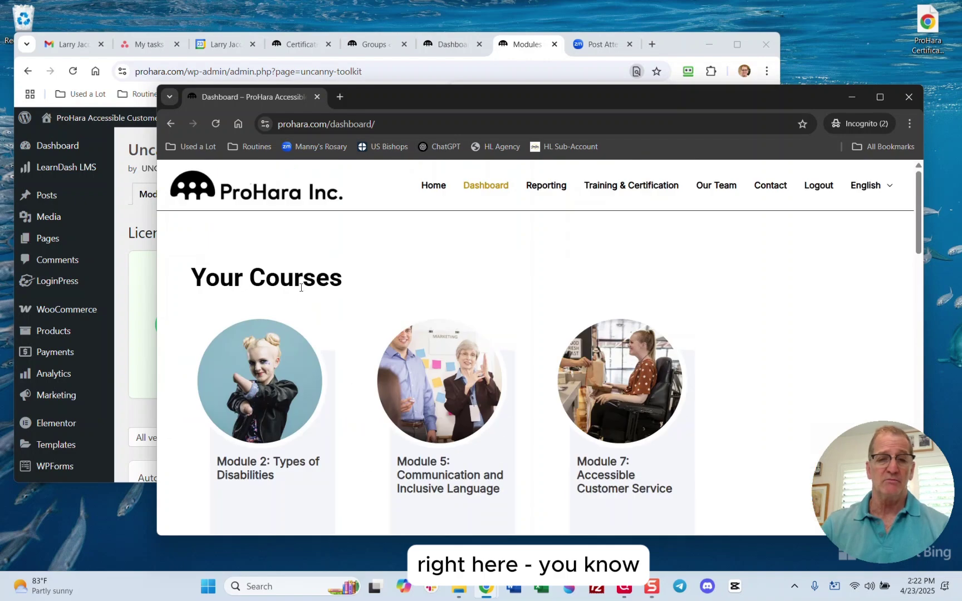
scroll(333, 223, down, 5)
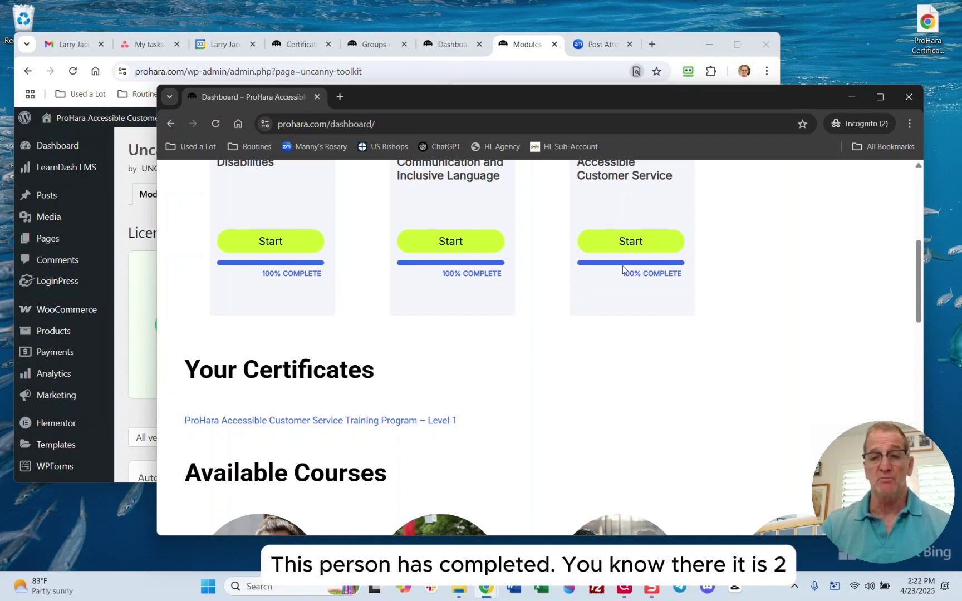
scroll(453, 306, up, 5)
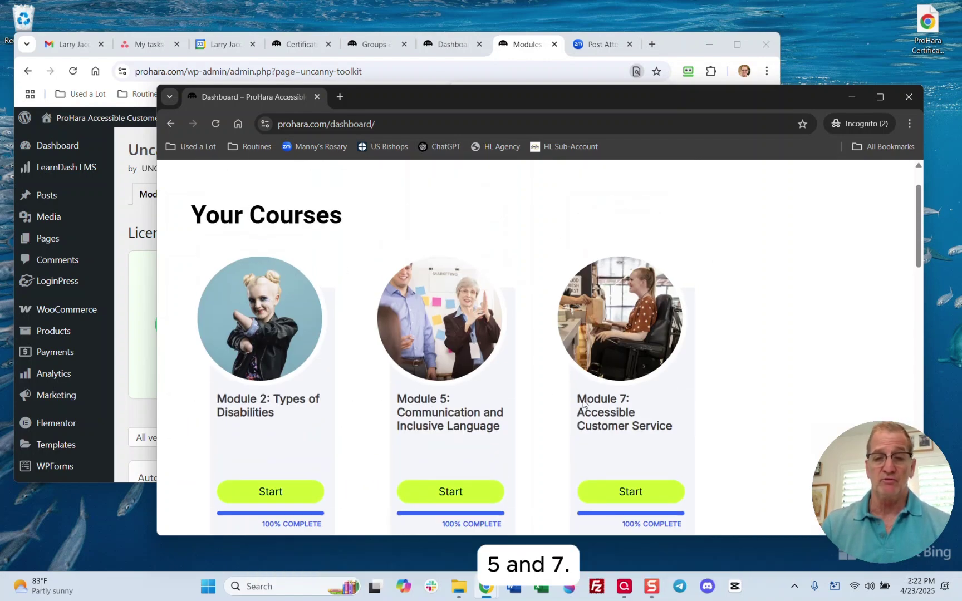
scroll(578, 424, down, 5)
Step: Open the Level 1 training program certificate and examine the learner's name placed on it
click(373, 422)
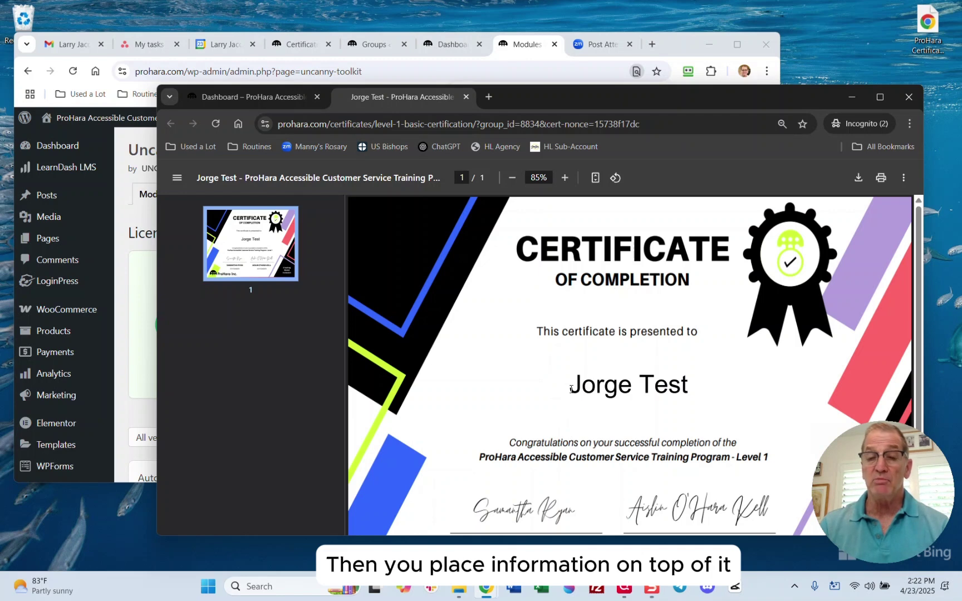
drag(570, 388, 695, 384)
click(535, 383)
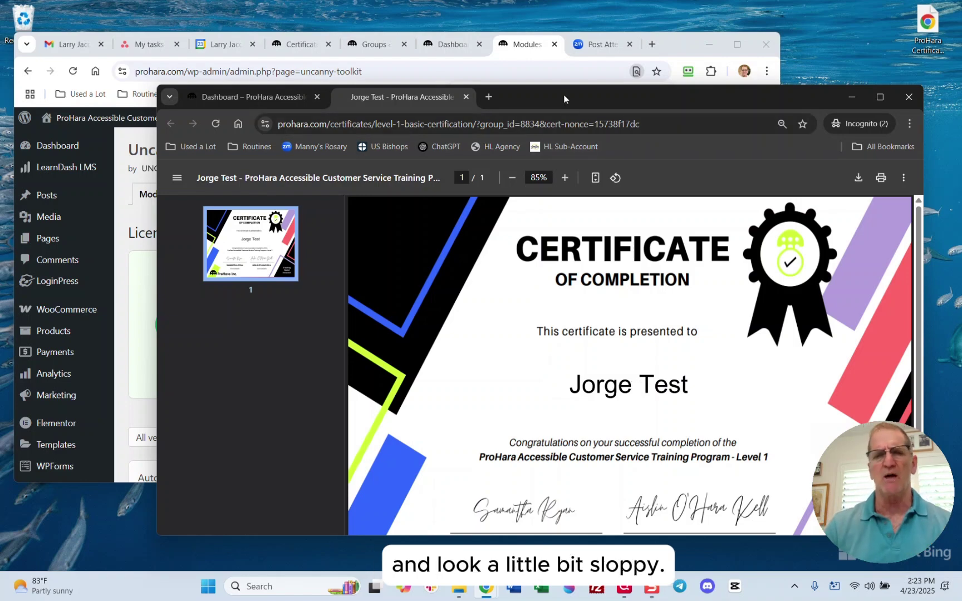
Step: Switch to the WordPress admin window and open the Level 1 – Basic Certificate from the LearnDash certificates for editing
drag(566, 100, 961, 108)
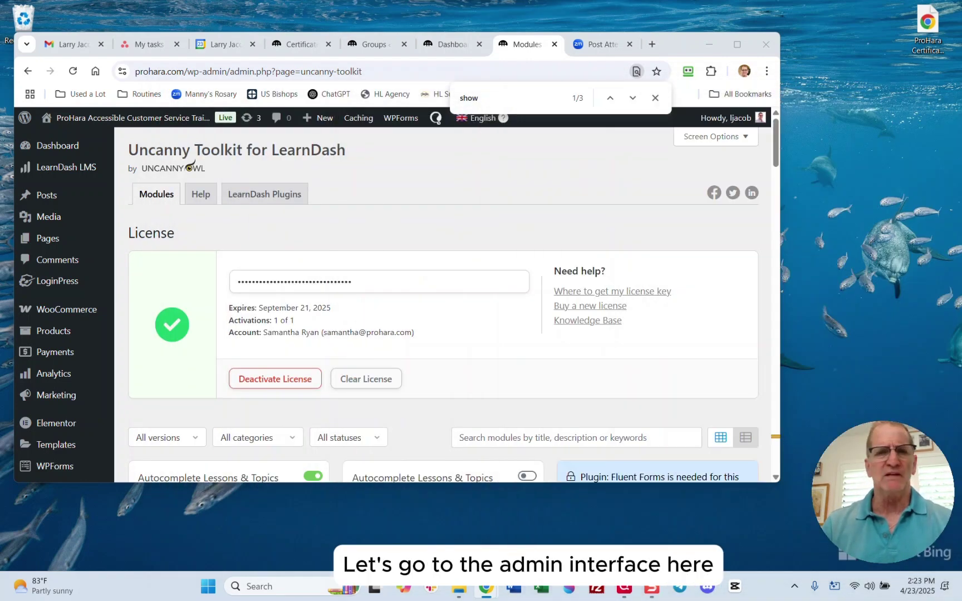
click(298, 47)
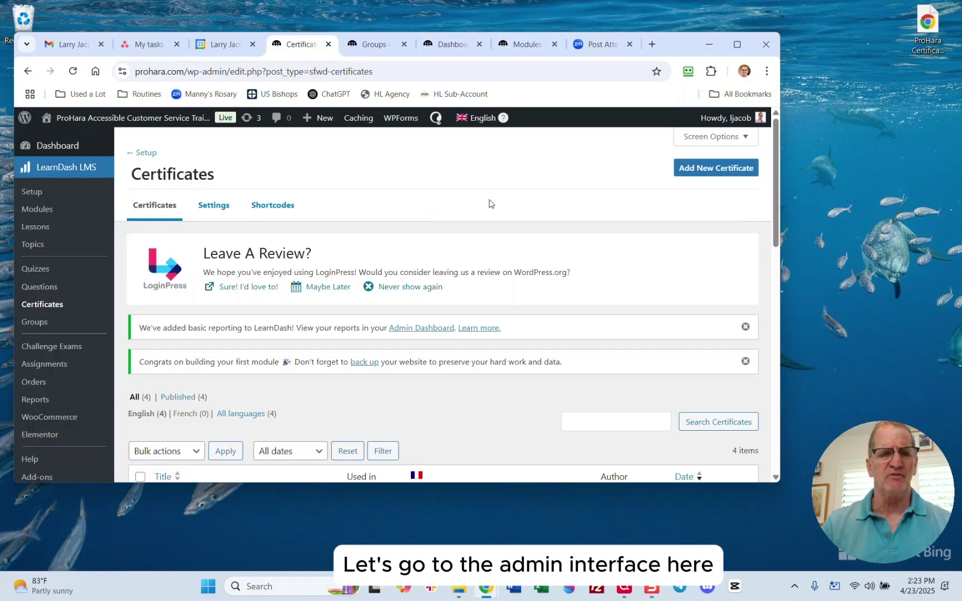
scroll(412, 178, down, 2)
scroll(134, 200, up, 1)
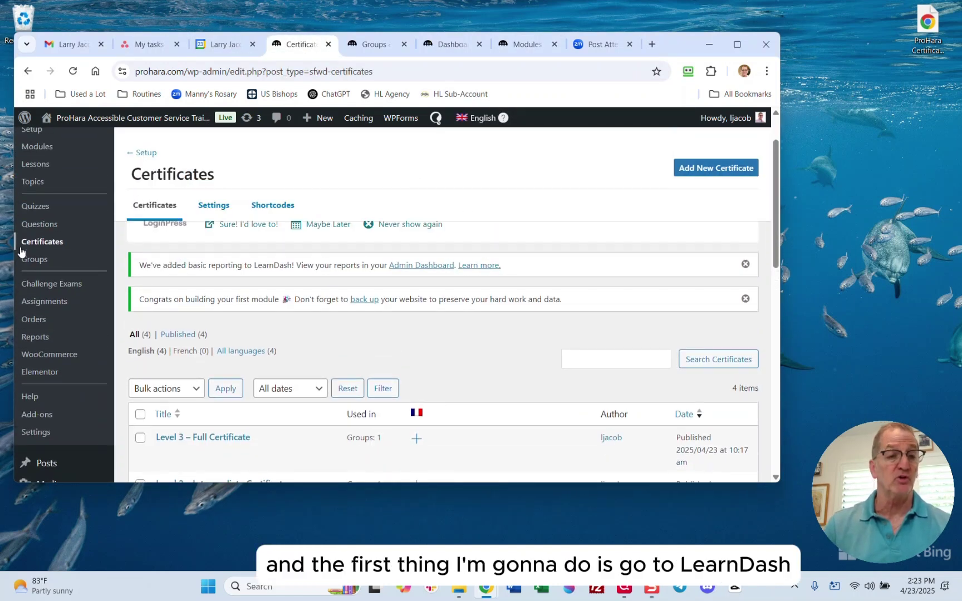
scroll(44, 219, up, 1)
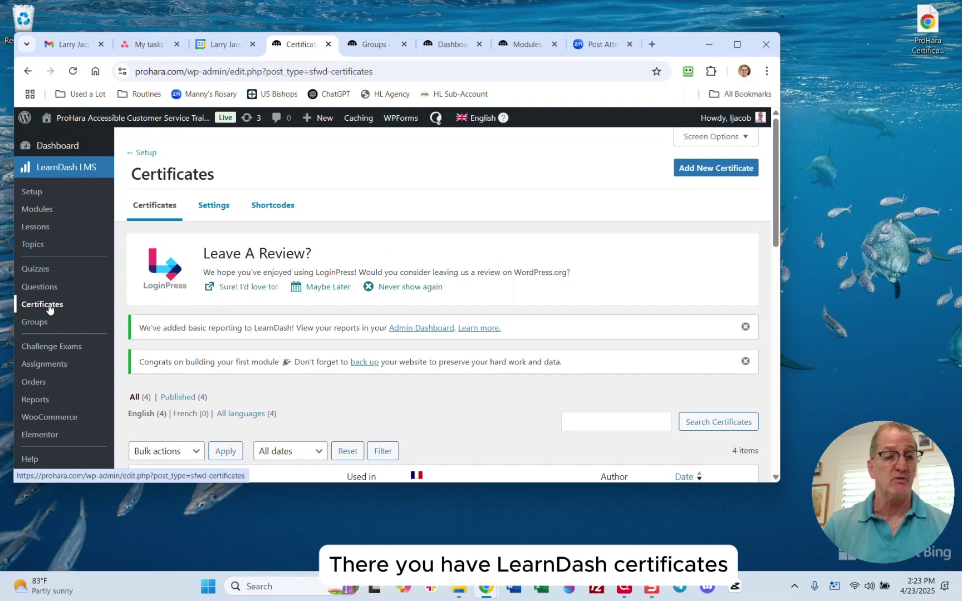
scroll(345, 286, down, 5)
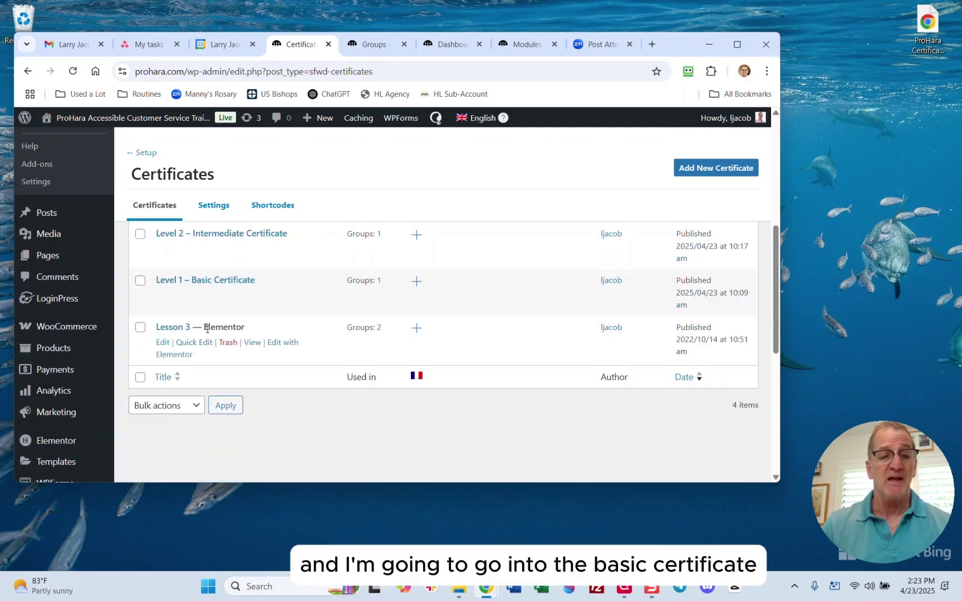
click(227, 281)
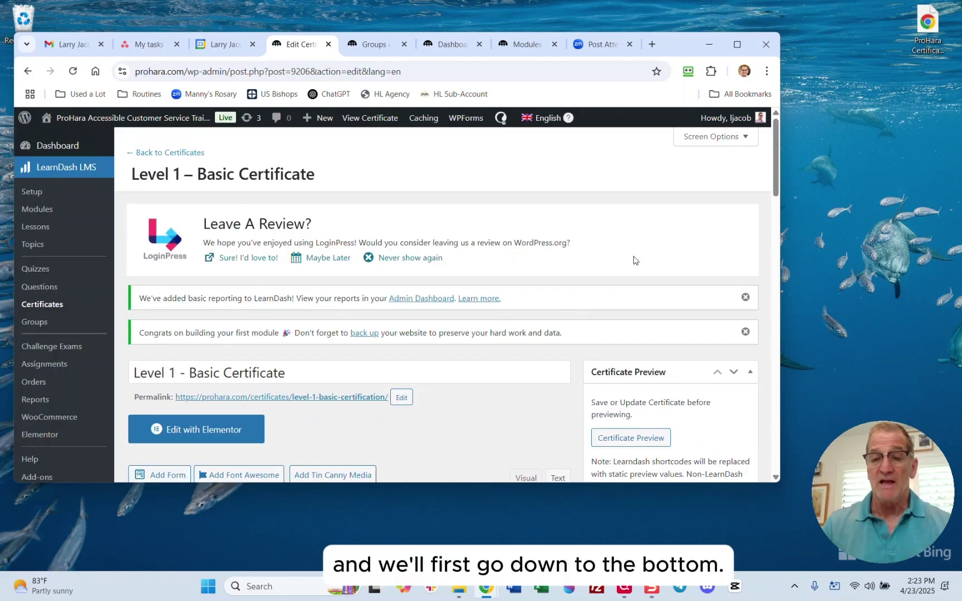
Step: Inspect the certificate's featured image, level-1-certificate.png, in the image editor and close it without making changes
scroll(633, 273, down, 15)
scroll(636, 290, down, 2)
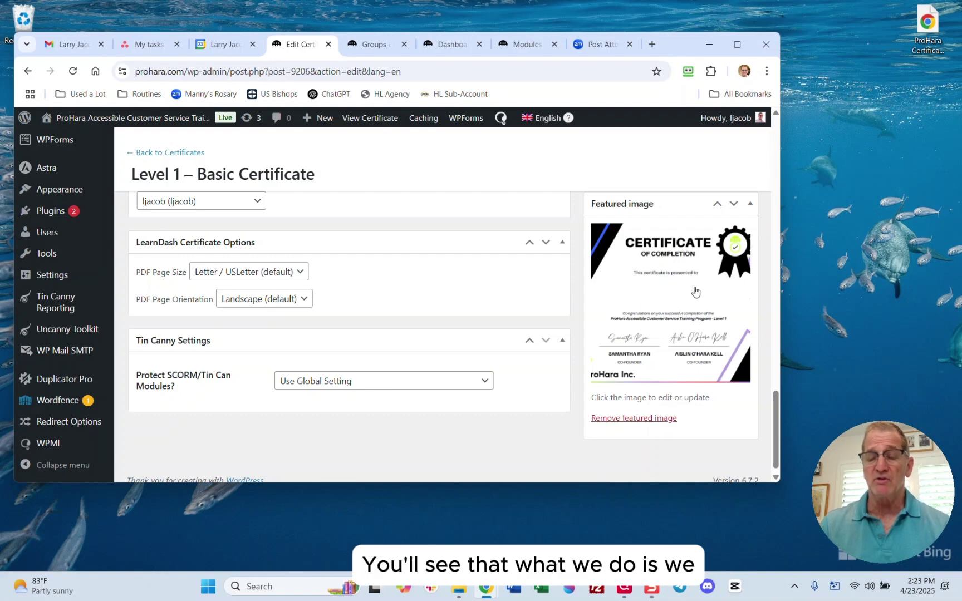
scroll(671, 306, up, 3)
scroll(647, 433, down, 2)
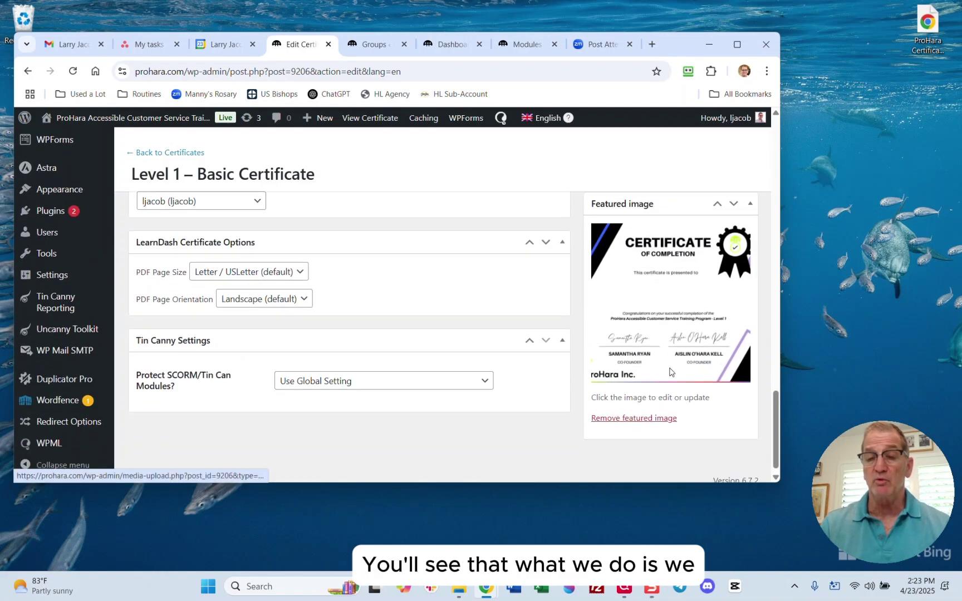
click(666, 309)
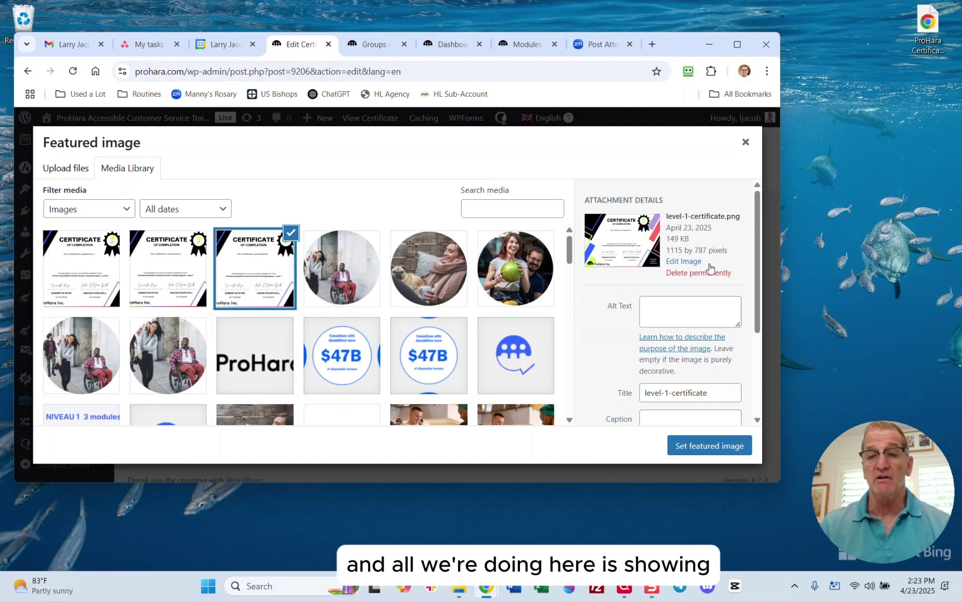
click(682, 262)
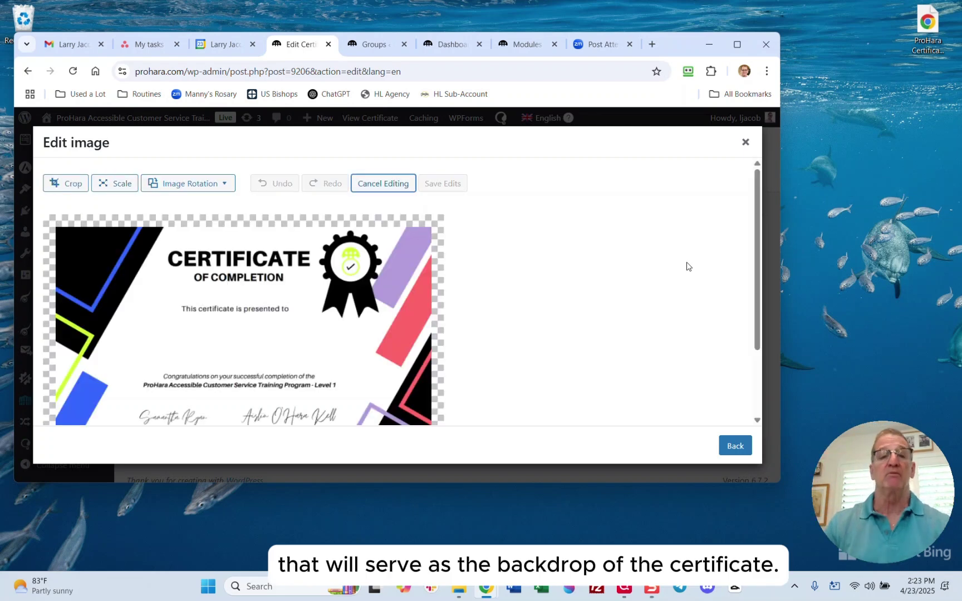
scroll(586, 292, down, 3)
scroll(580, 248, up, 3)
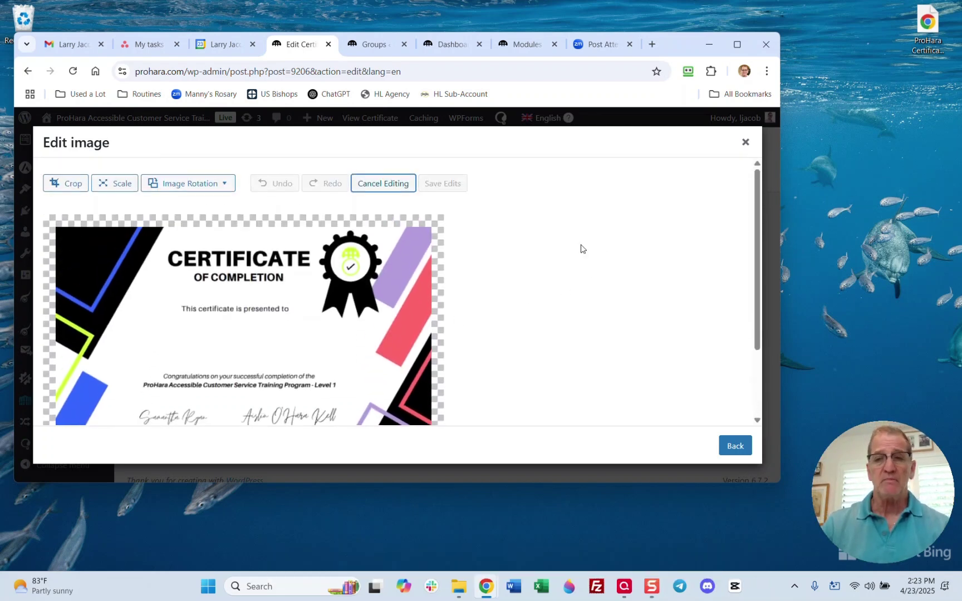
click(746, 143)
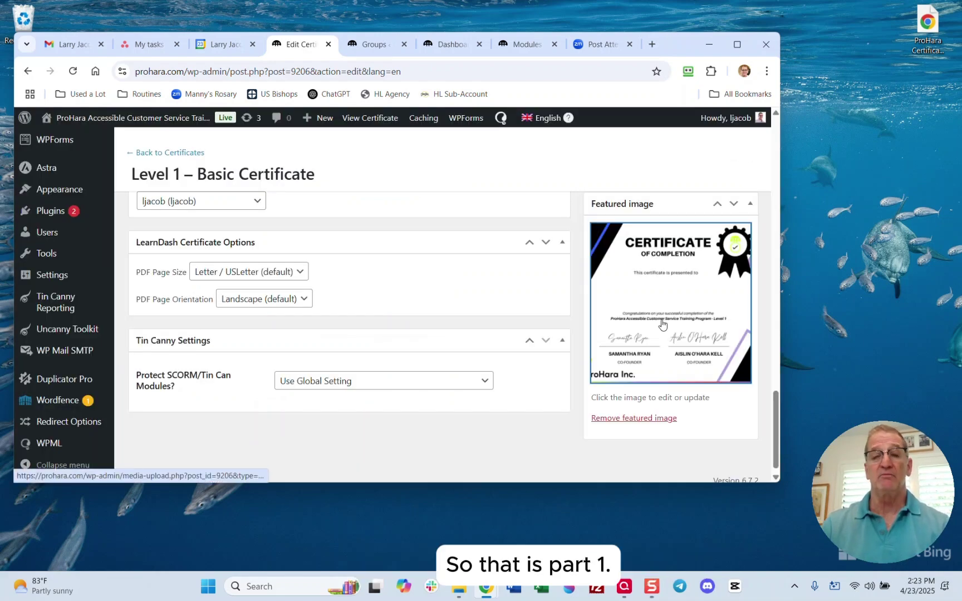
Step: Examine the display_name usermeta shortcode and the line-break tags in the certificate content, comparing them with the name's position on the generated certificate
scroll(666, 279, up, 15)
scroll(666, 280, down, 3)
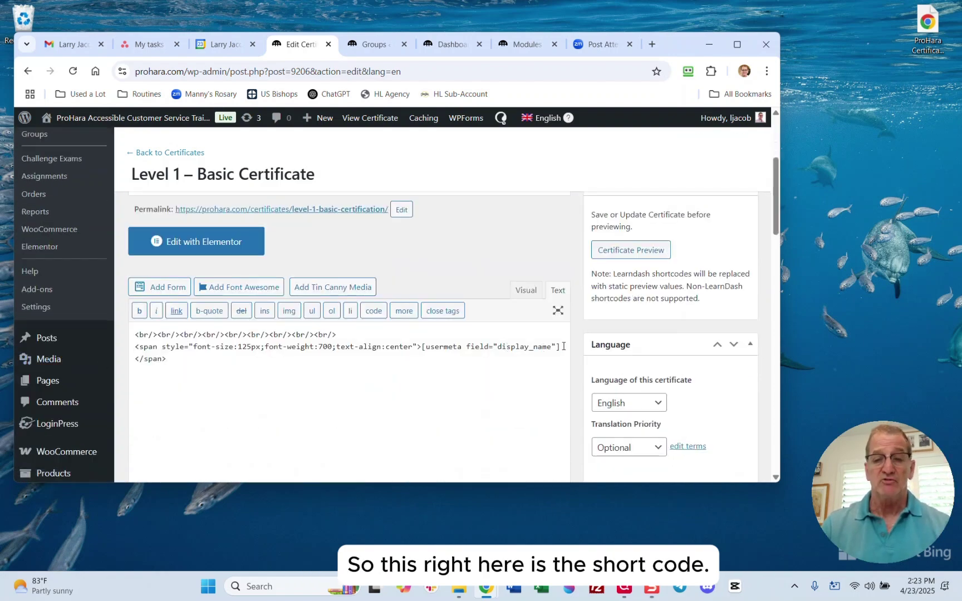
drag(561, 347, 420, 348)
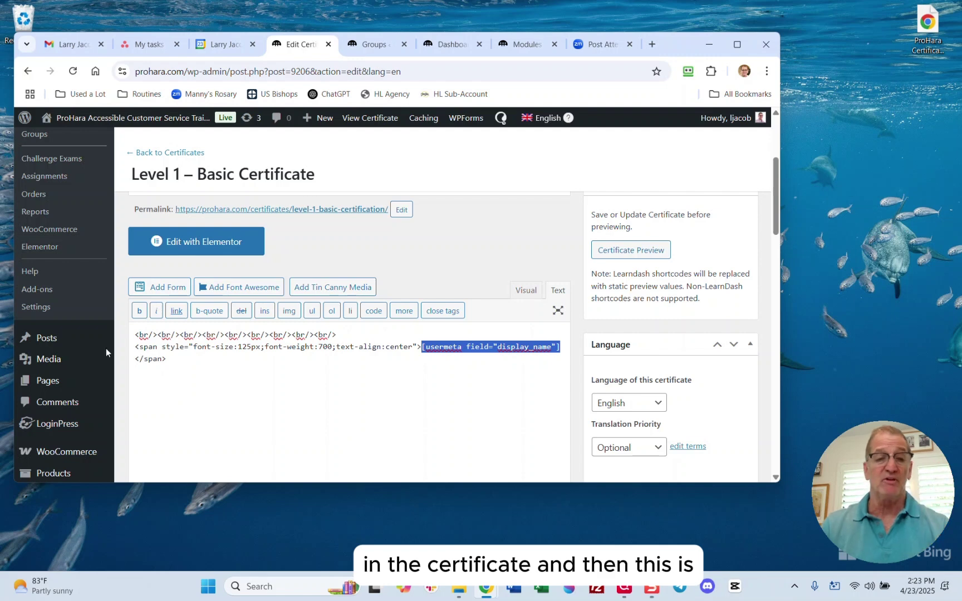
drag(352, 335, 47, 337)
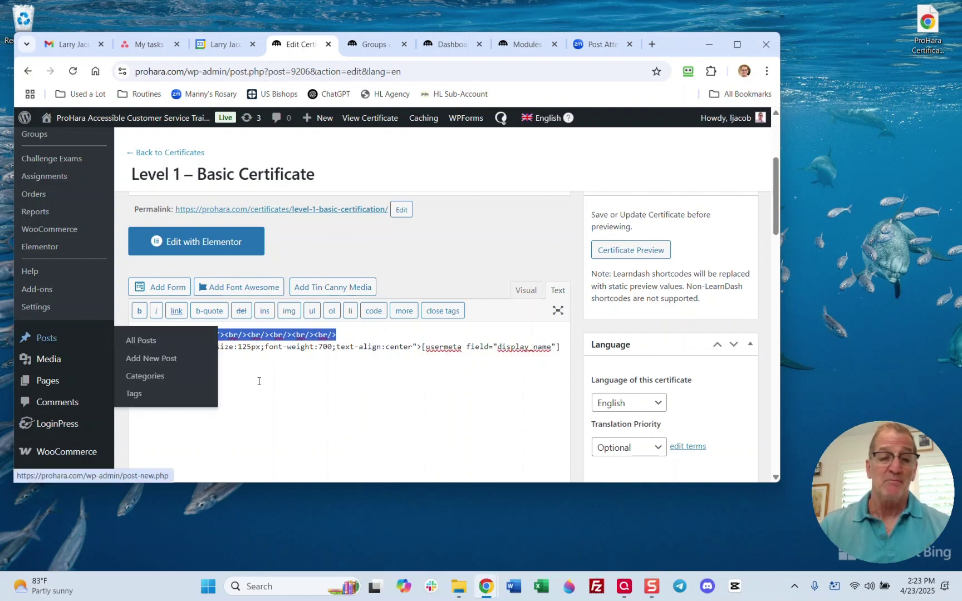
click(348, 387)
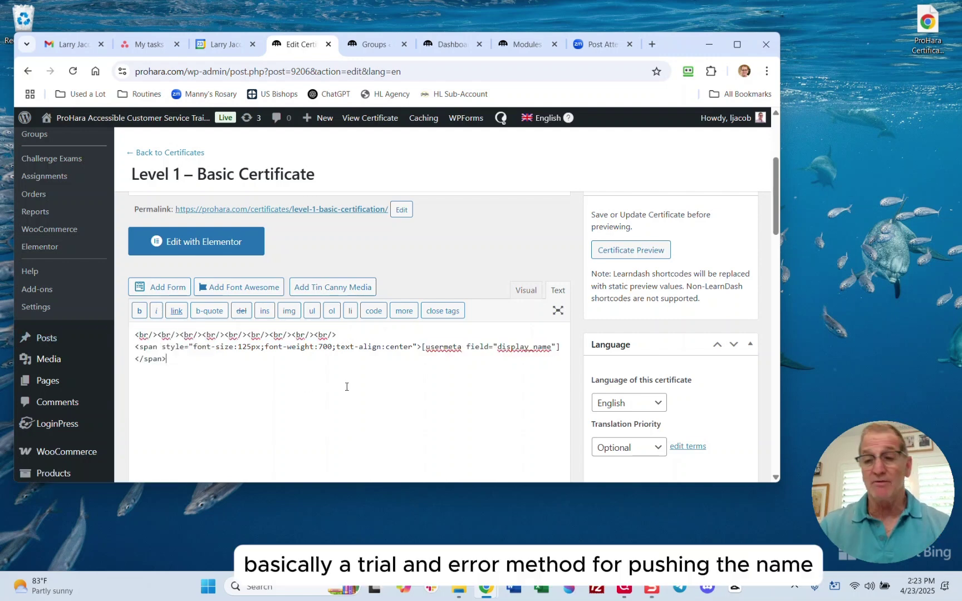
key(alt+Tab)
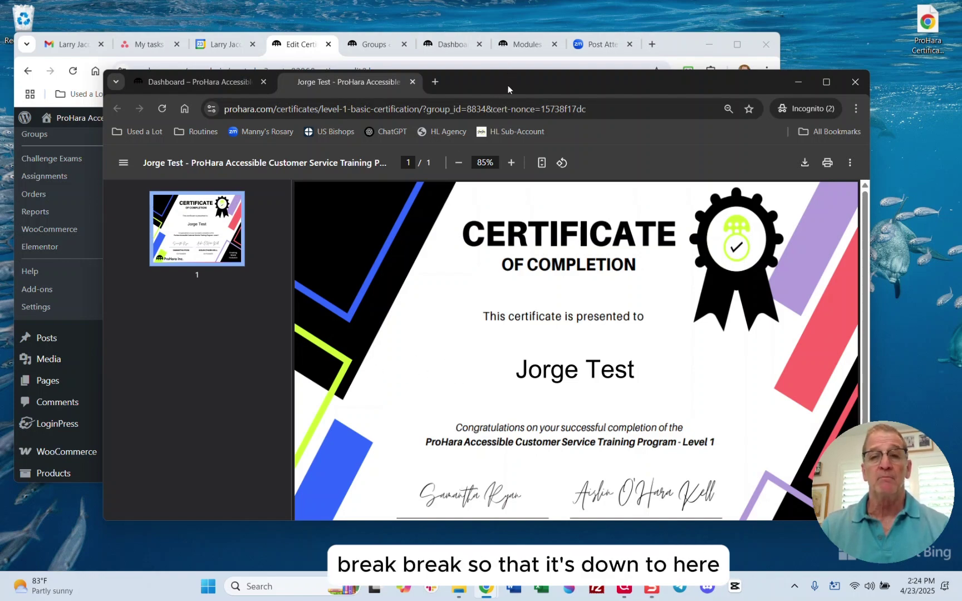
key(super+Down)
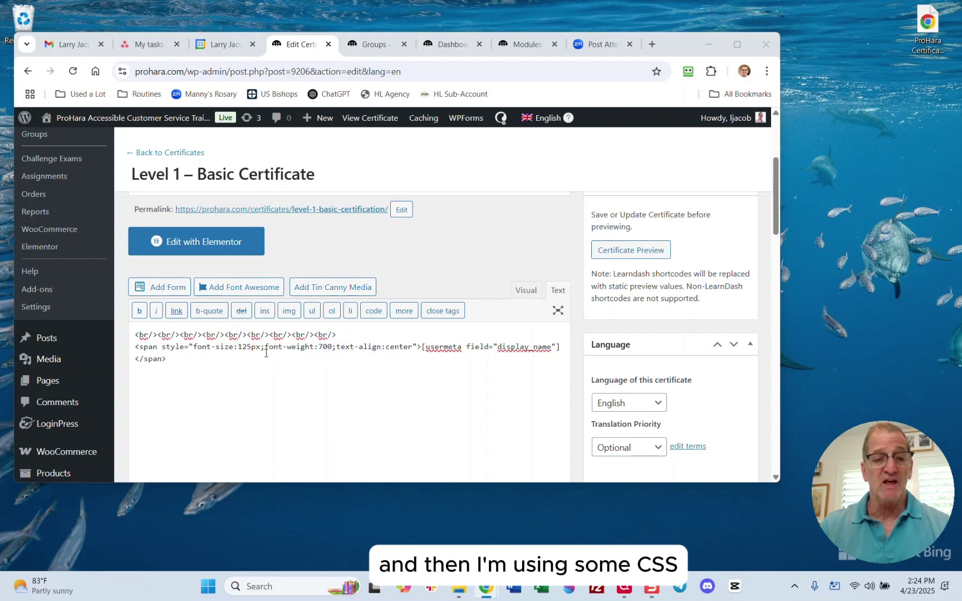
Step: Examine the span's font-size, font-weight and text-align styles, and bring the generated certificate back into view for comparison
drag(266, 353, 193, 353)
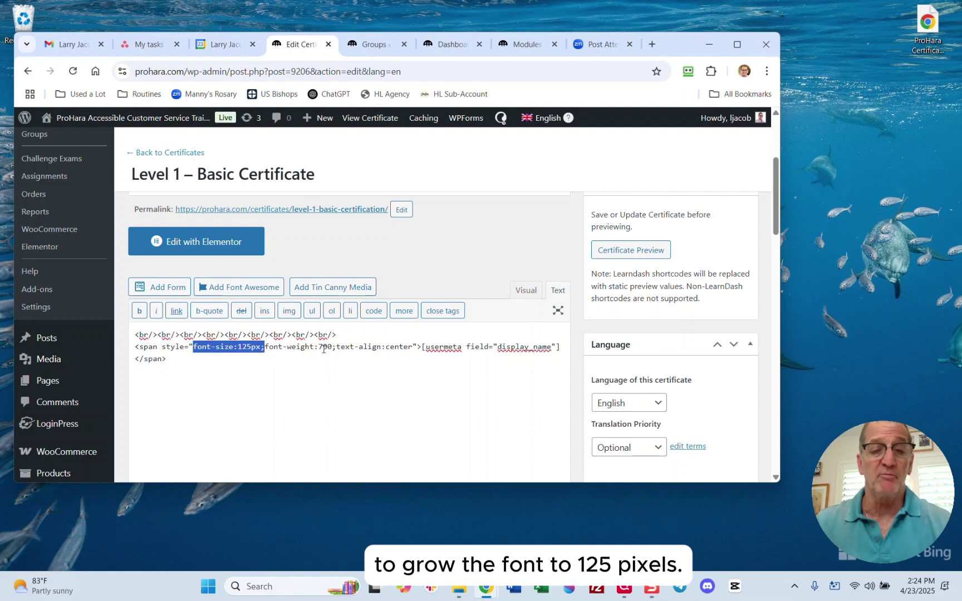
drag(333, 346, 310, 347)
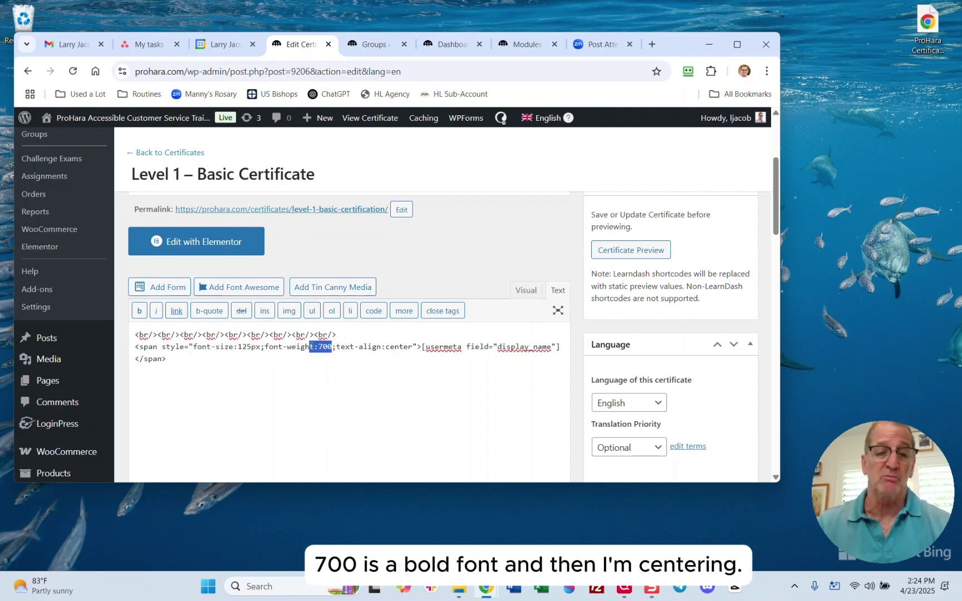
drag(418, 347, 336, 347)
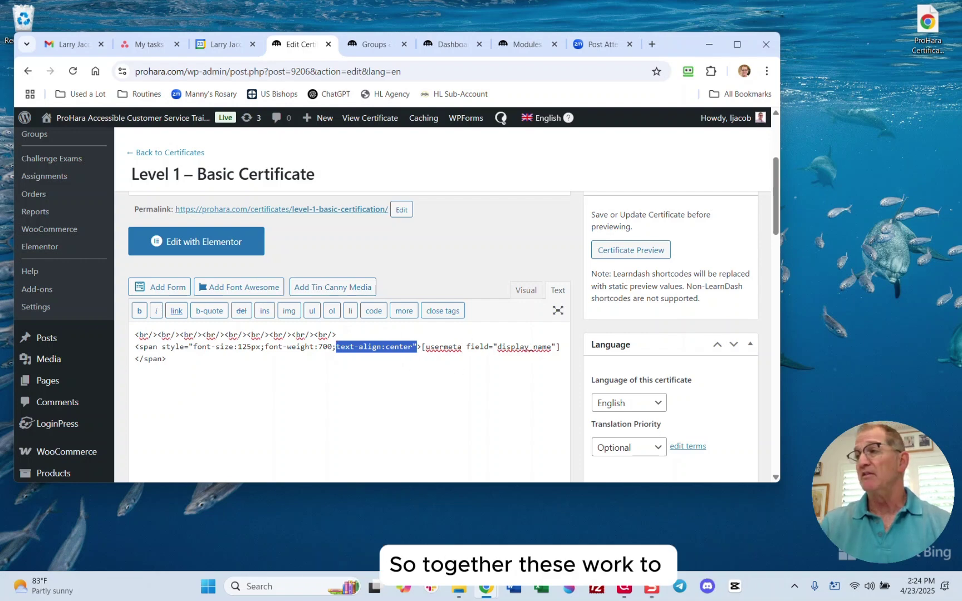
drag(961, 106, 473, 73)
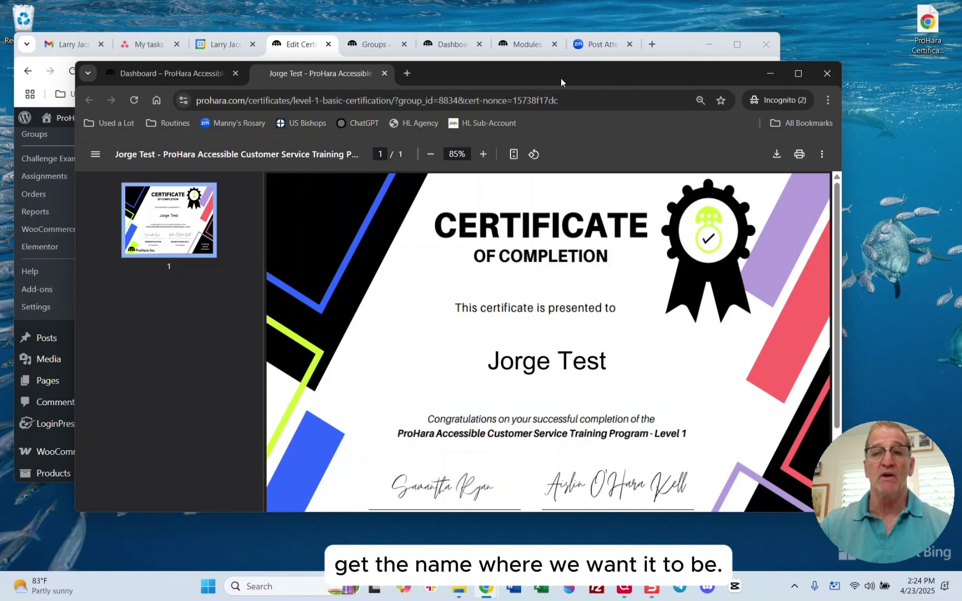
Step: Return to the WordPress admin window and open the ProHara Accessible Customer Service Training Program – Level 1 group for editing
click(560, 55)
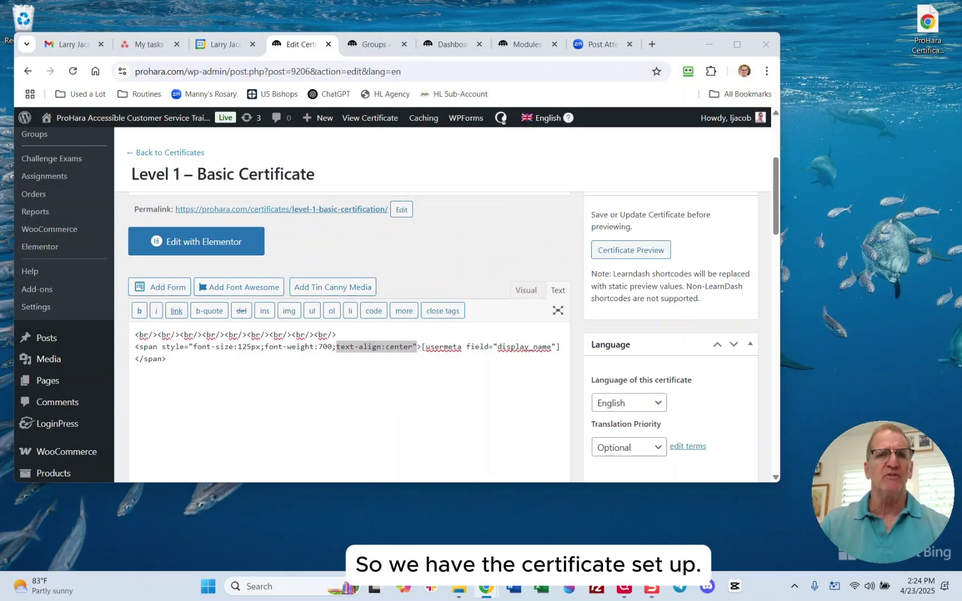
click(375, 45)
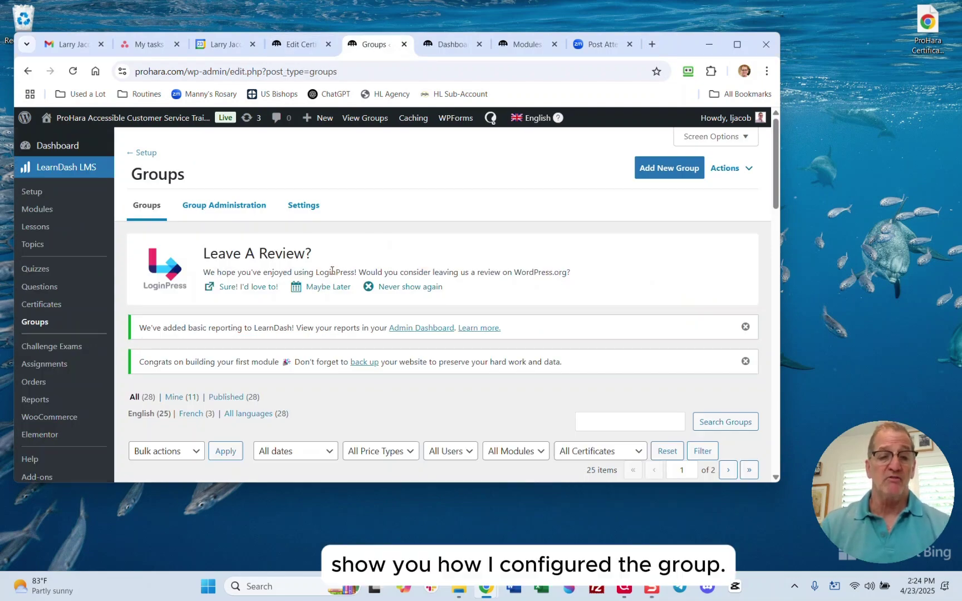
scroll(330, 286, down, 5)
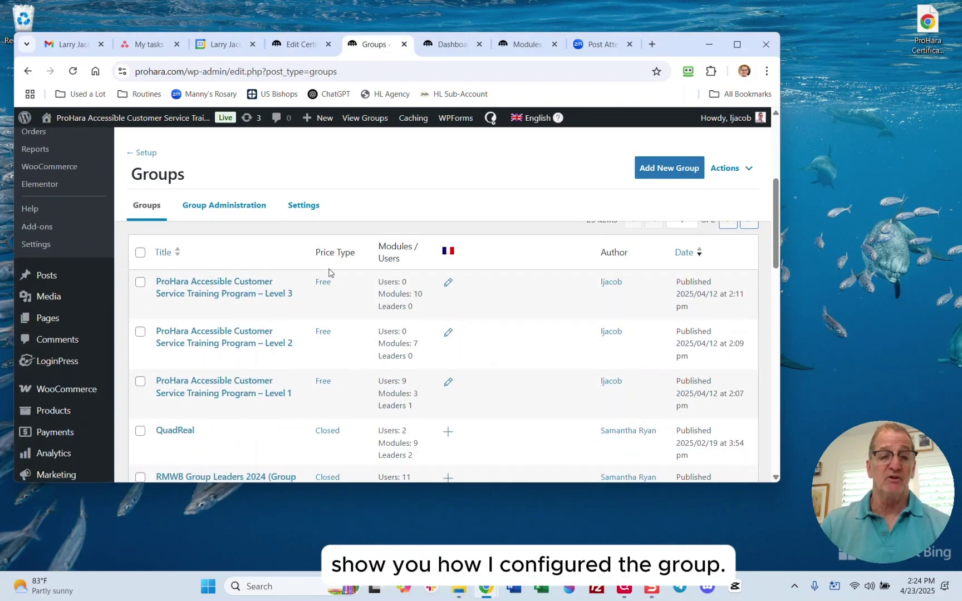
click(251, 382)
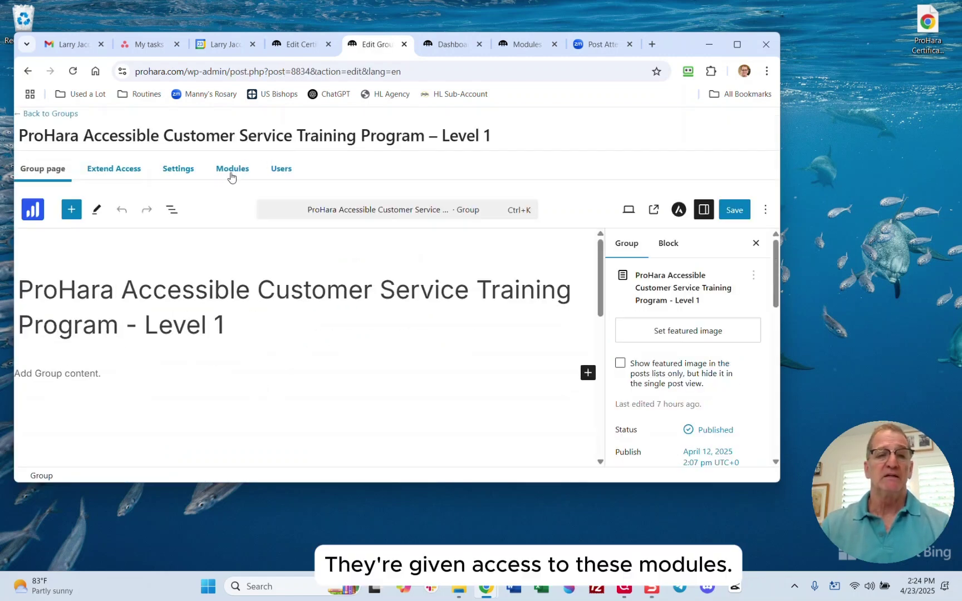
Step: Examine which modules are assigned to the Level 1 group in its Group Modules section
click(240, 169)
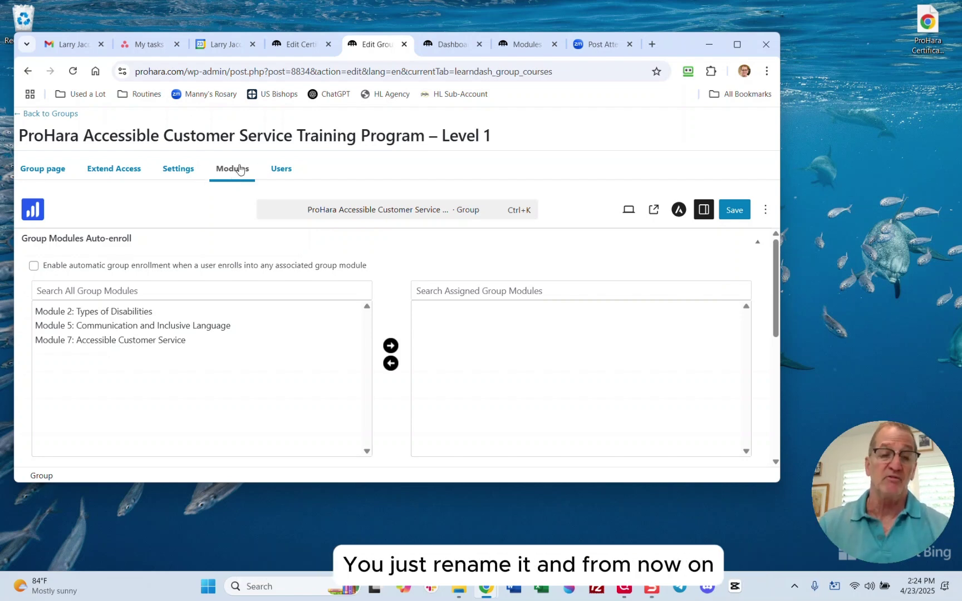
scroll(397, 268, down, 3)
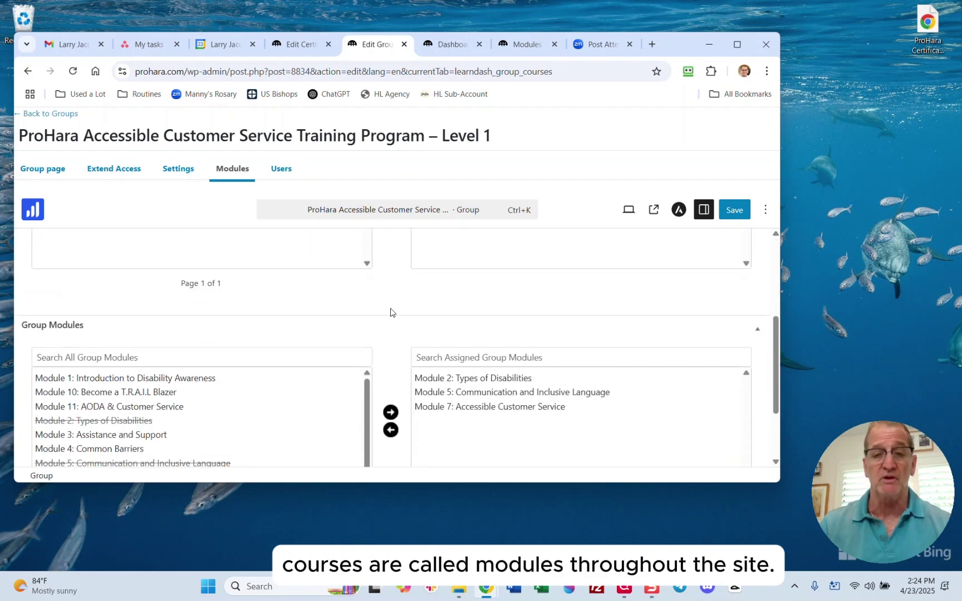
scroll(393, 314, down, 1)
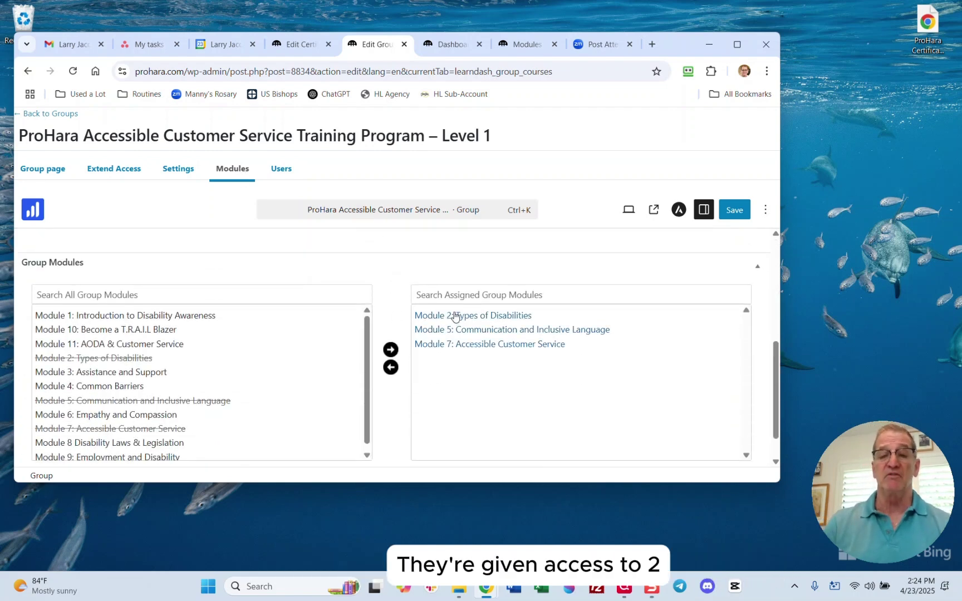
scroll(393, 291, up, 4)
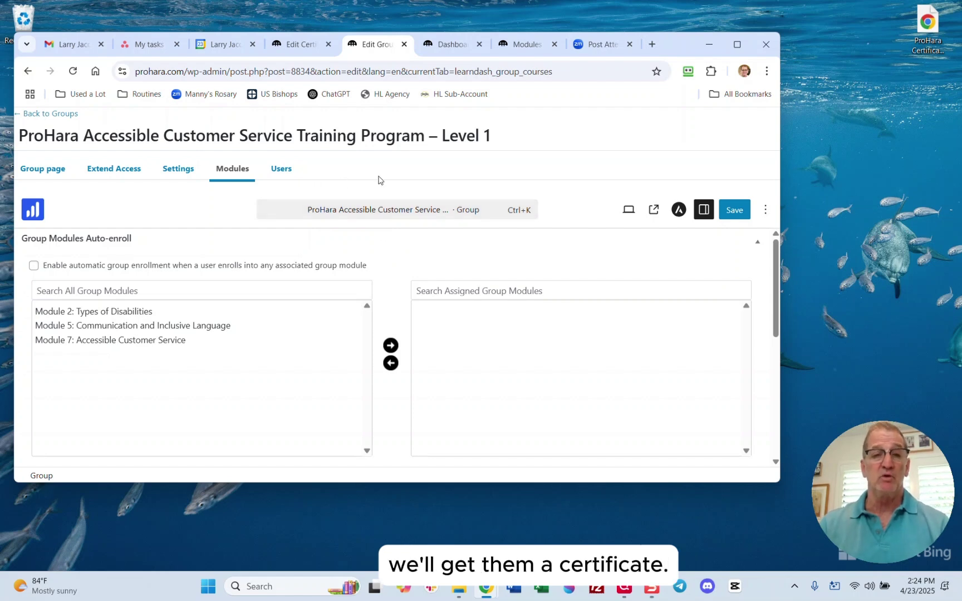
Step: In the group's display and content options, select Level 1 - Basic Certificate as the Group Certificate
click(186, 169)
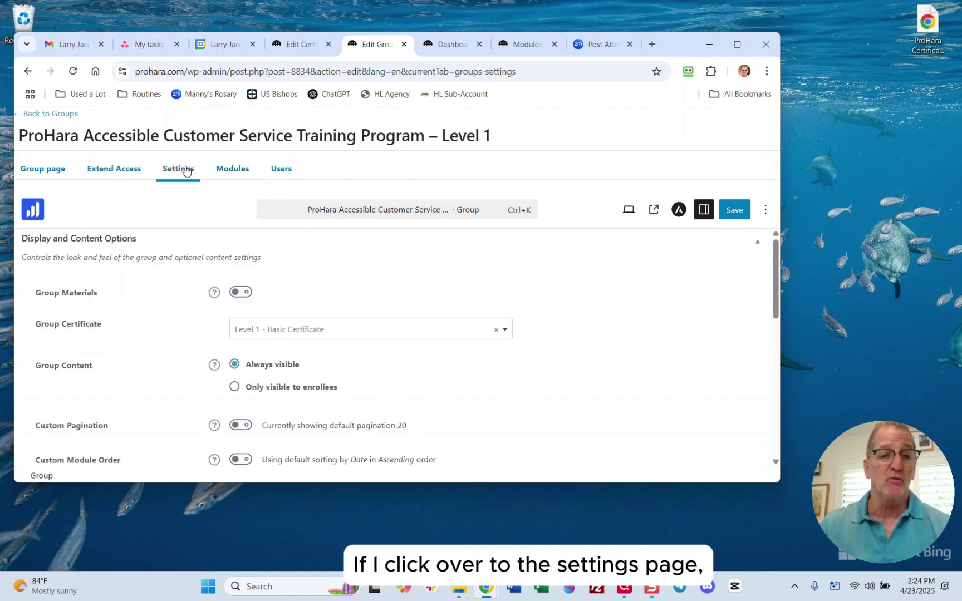
click(429, 337)
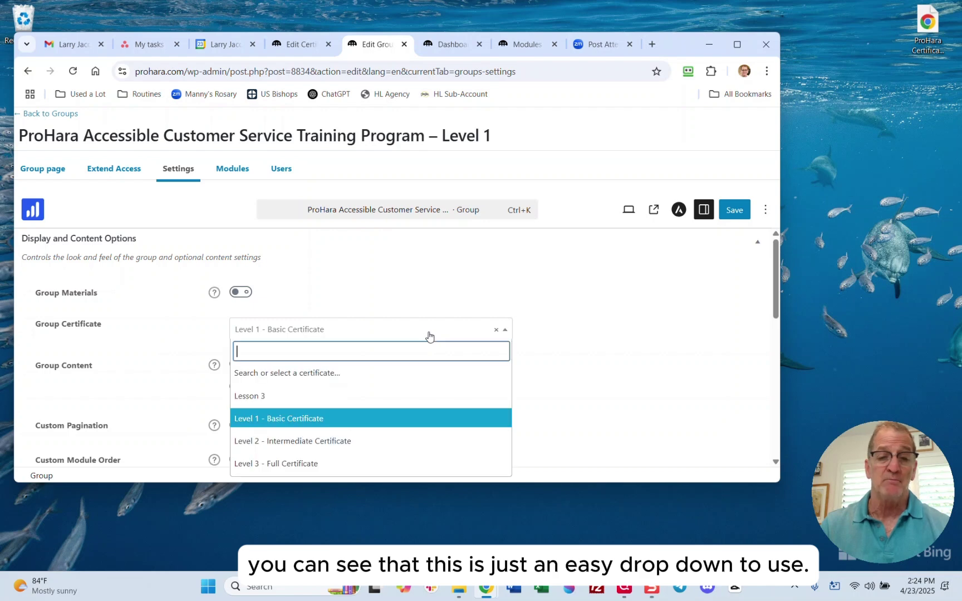
click(327, 417)
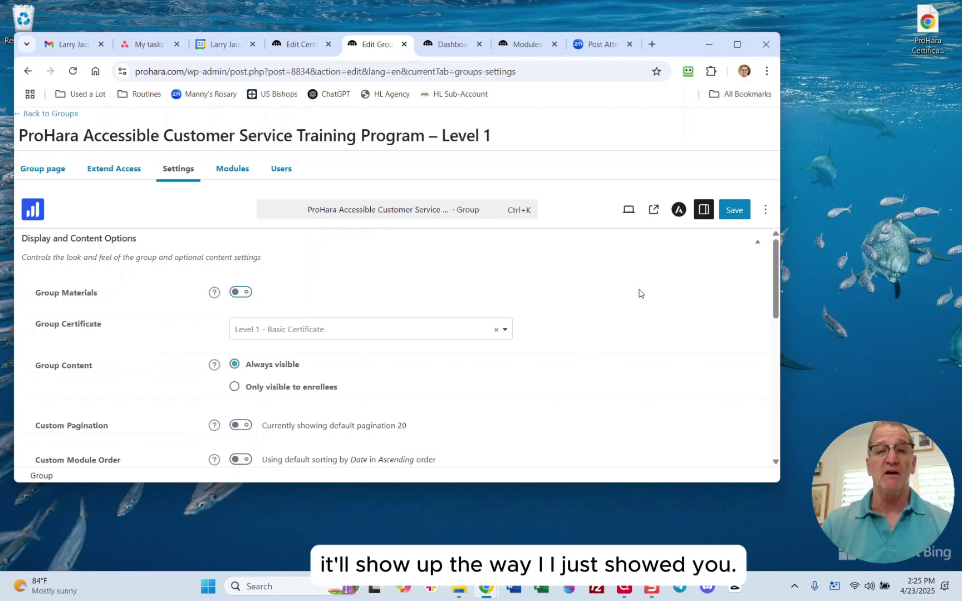
Step: Review the site's Dashboard page, checking the course progress cards and the default message under Your Certificates
click(451, 45)
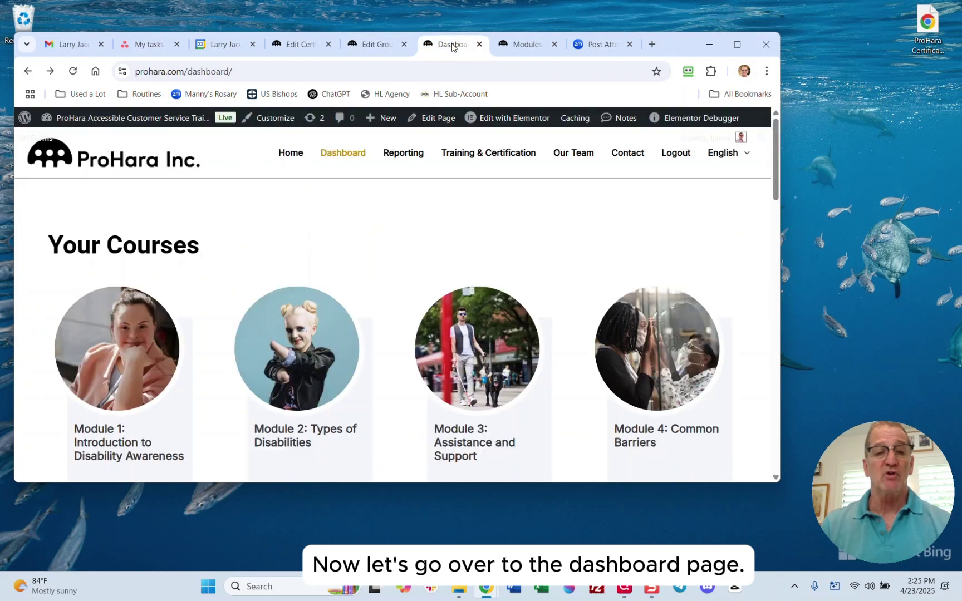
scroll(301, 239, down, 10)
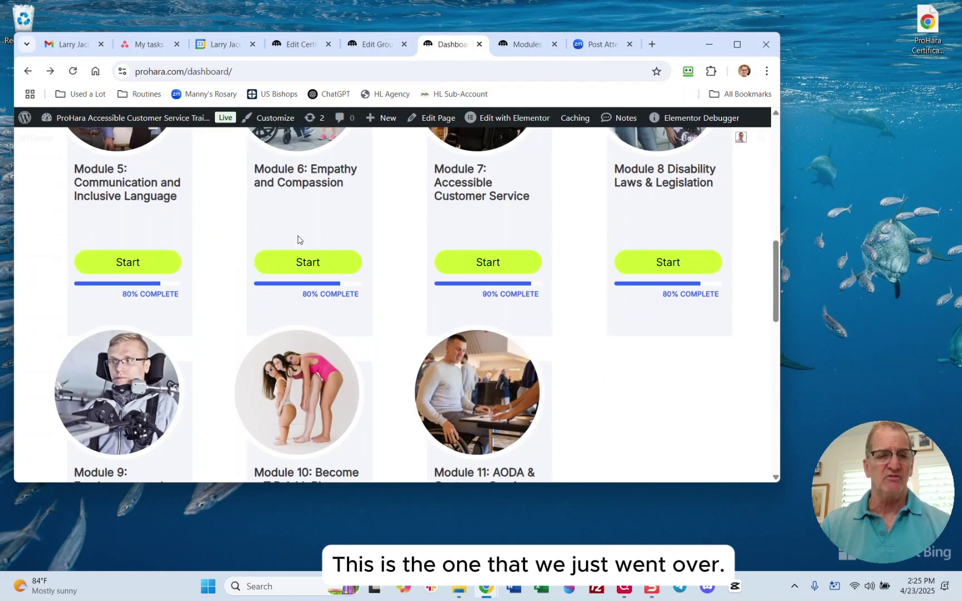
scroll(298, 239, down, 6)
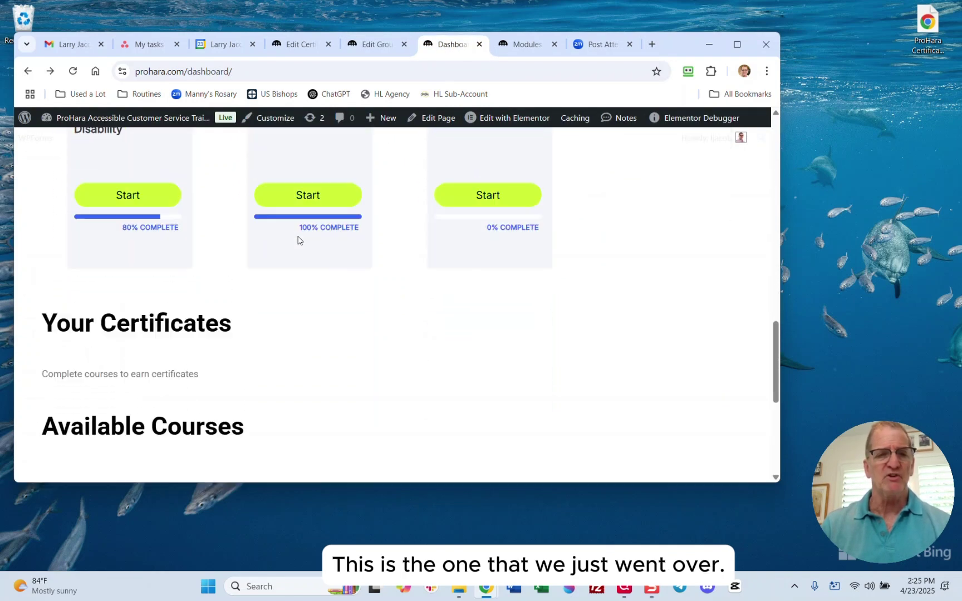
scroll(298, 240, up, 16)
scroll(415, 183, down, 10)
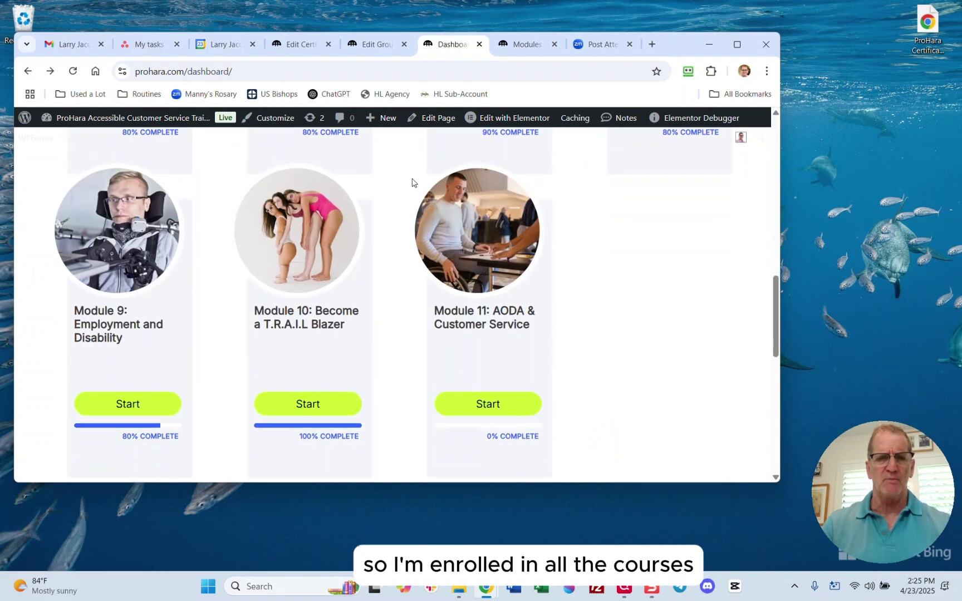
scroll(413, 181, down, 5)
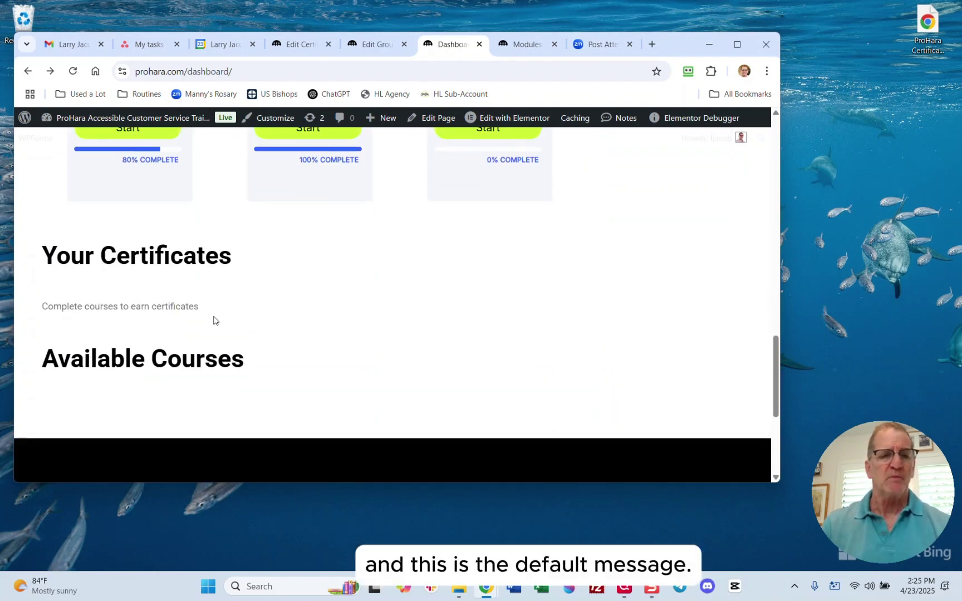
drag(212, 316, 30, 324)
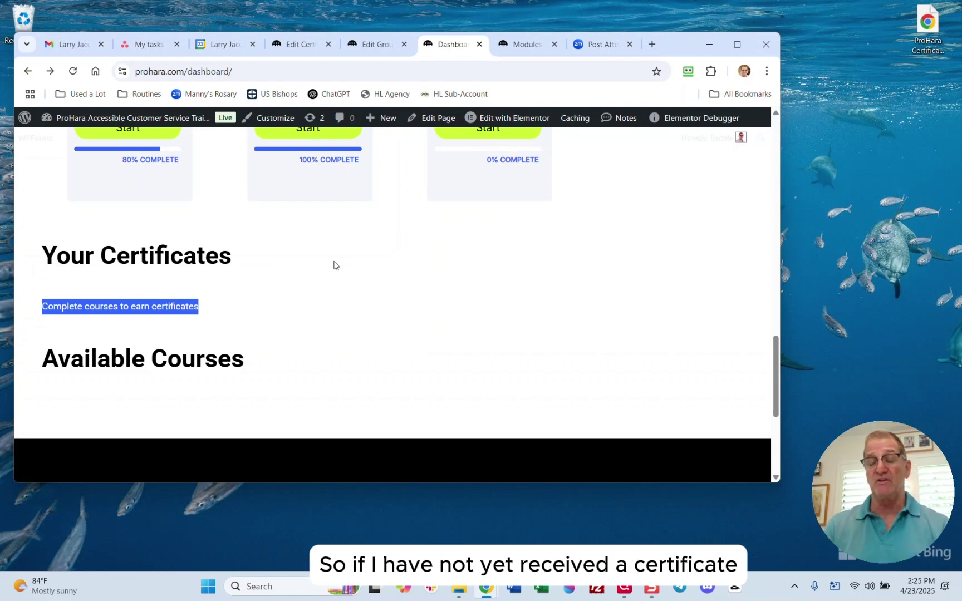
click(131, 304)
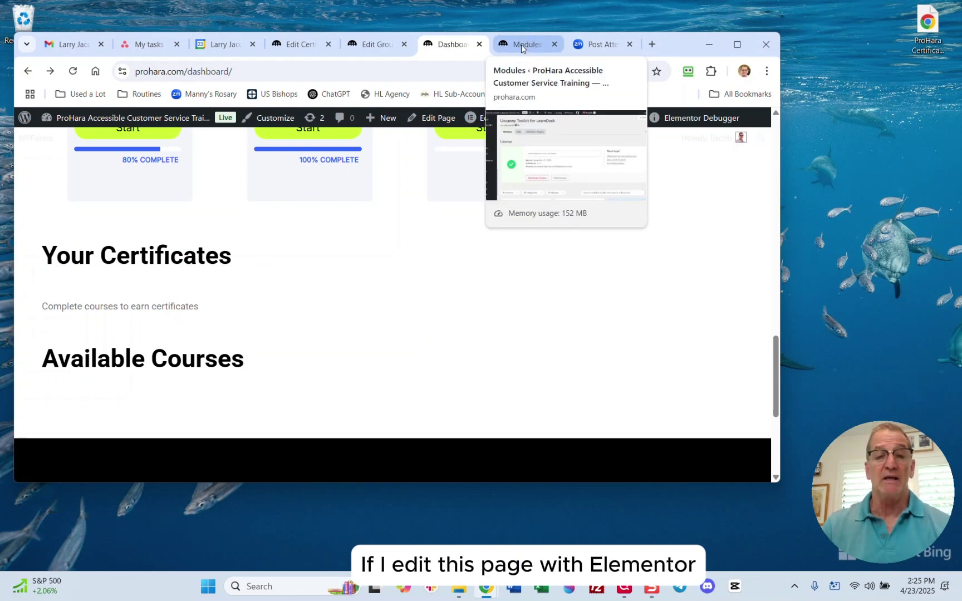
Step: Open the Dashboard page in Elementor and examine the [uo_learndash_certificates] shortcode in the text block under Your Certificates
click(515, 117)
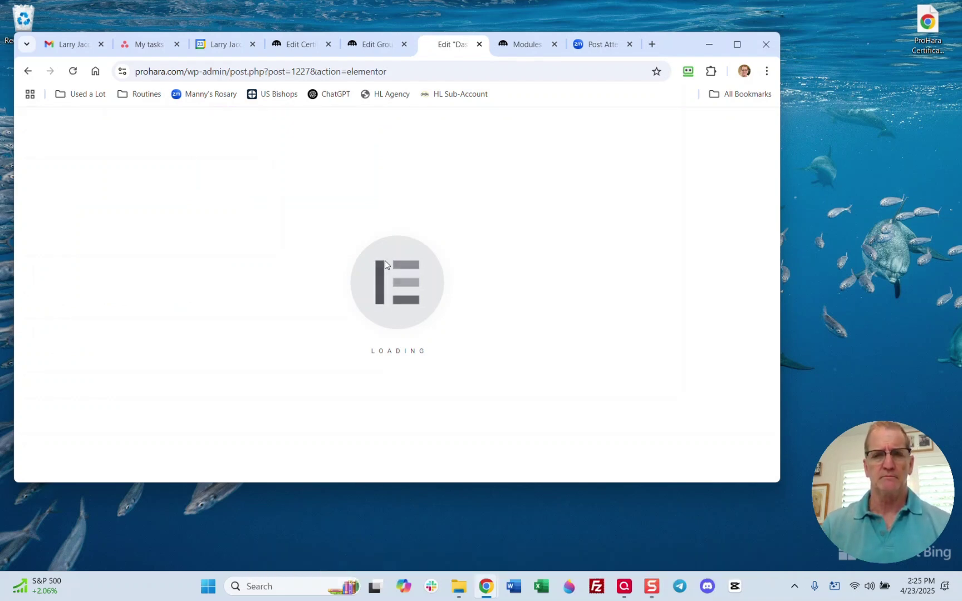
scroll(384, 264, down, 8)
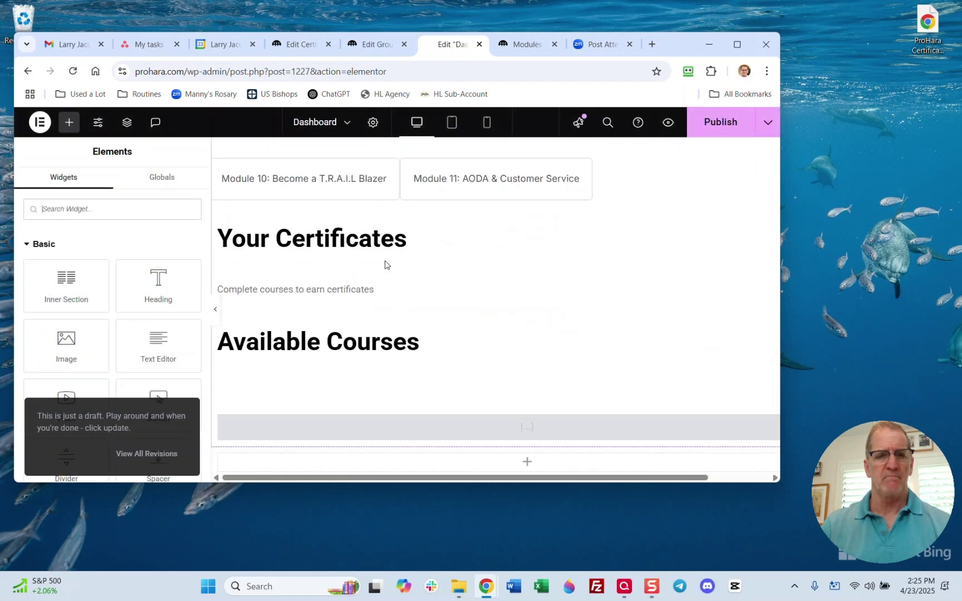
click(384, 234)
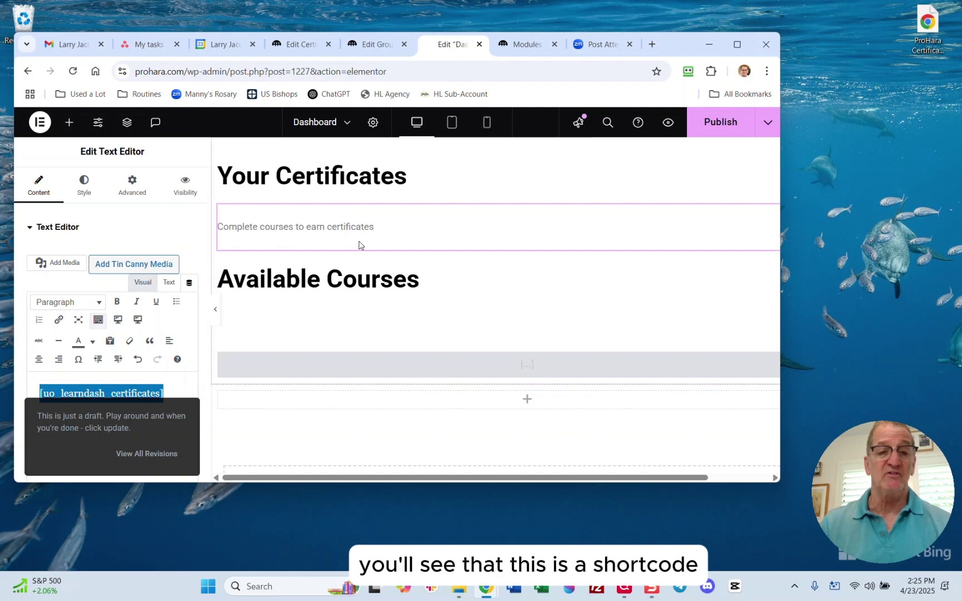
scroll(183, 334, down, 3)
click(130, 270)
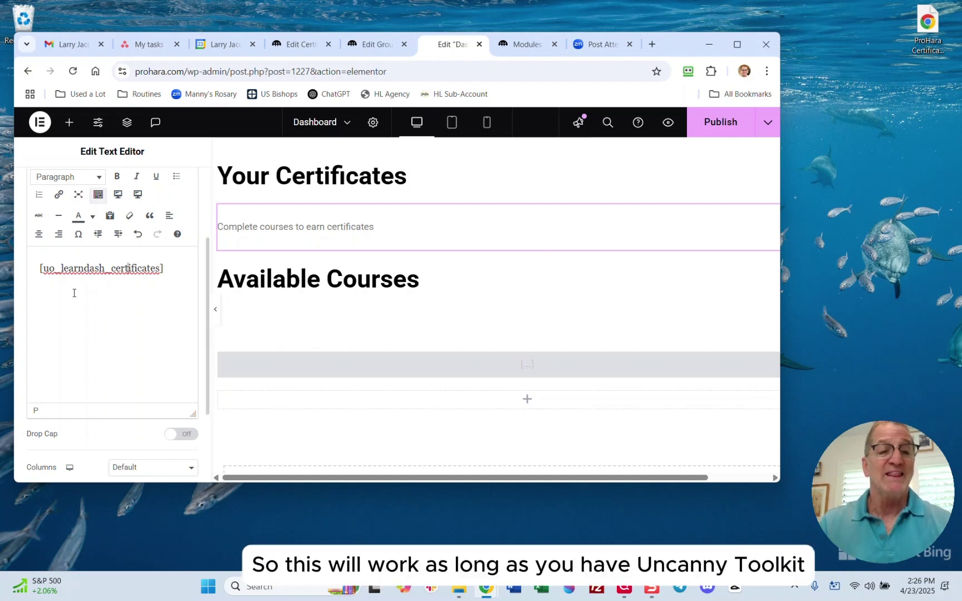
Step: Go to the Uncanny Toolkit modules page and find the Show Certificates module by searching the page for "show c"
click(529, 46)
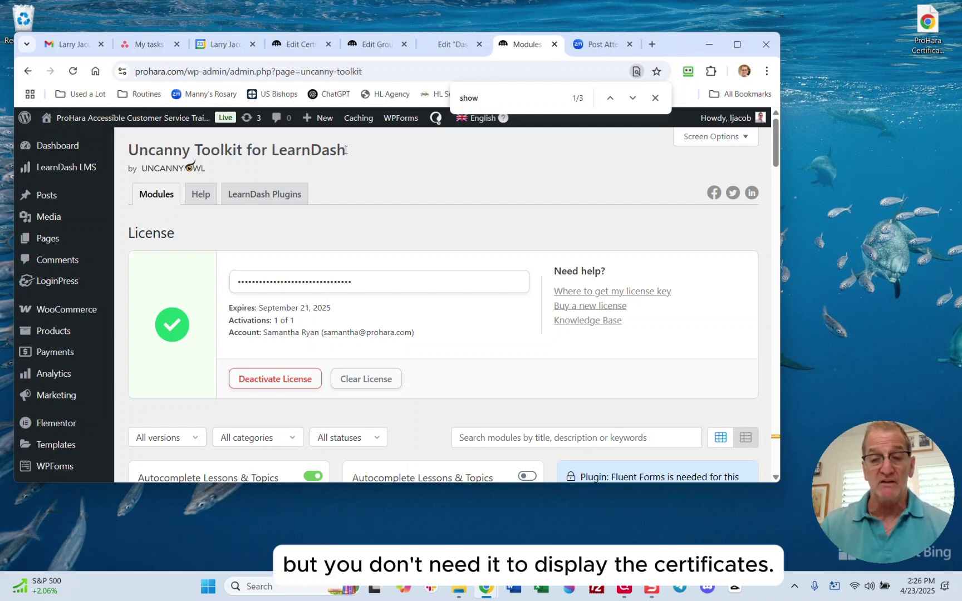
key(ctrl+a)
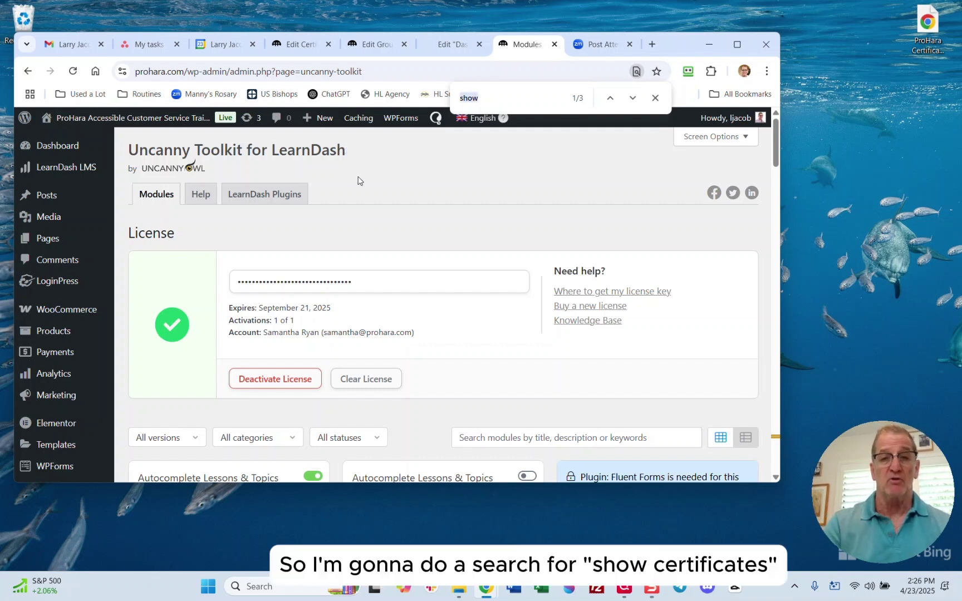
text(ws)
key(BackSpace)
text(ho)
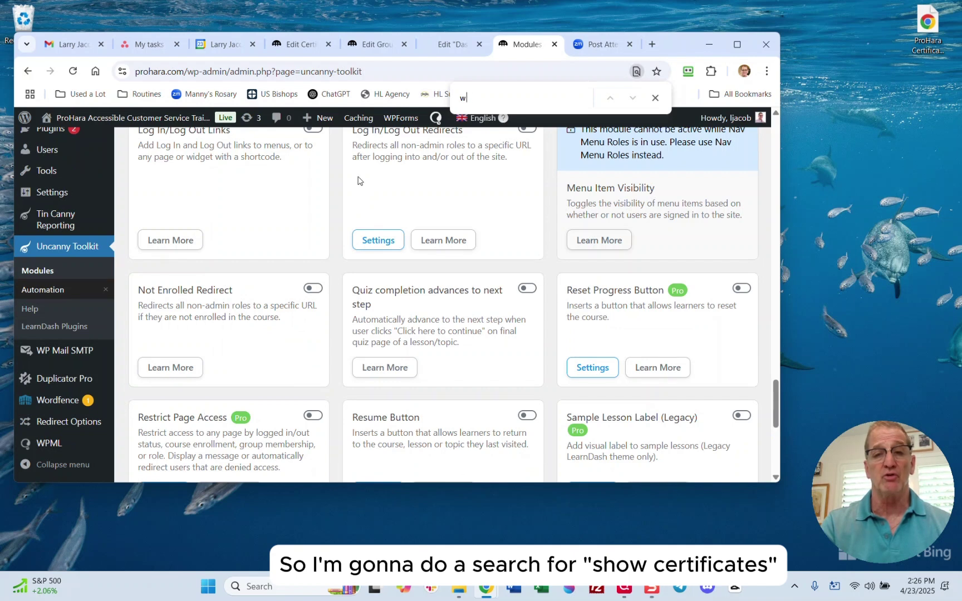
text(w c)
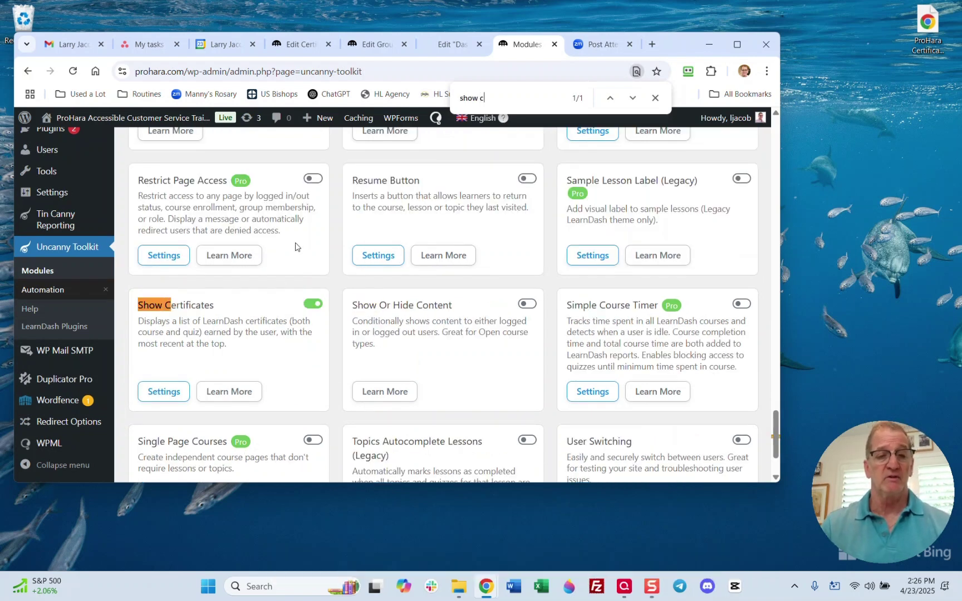
Step: Switch the Show Certificates module off and back on
click(316, 307)
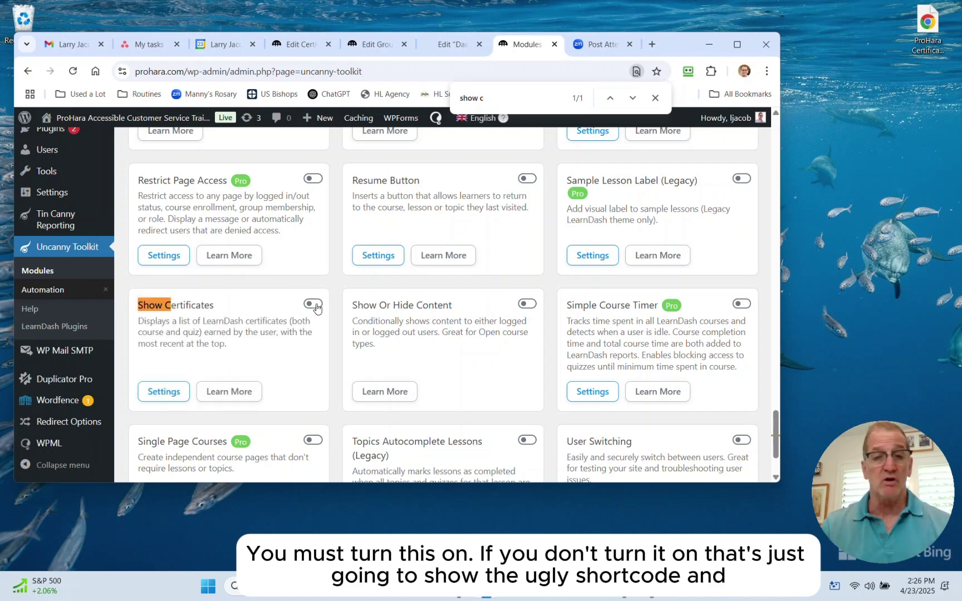
click(316, 307)
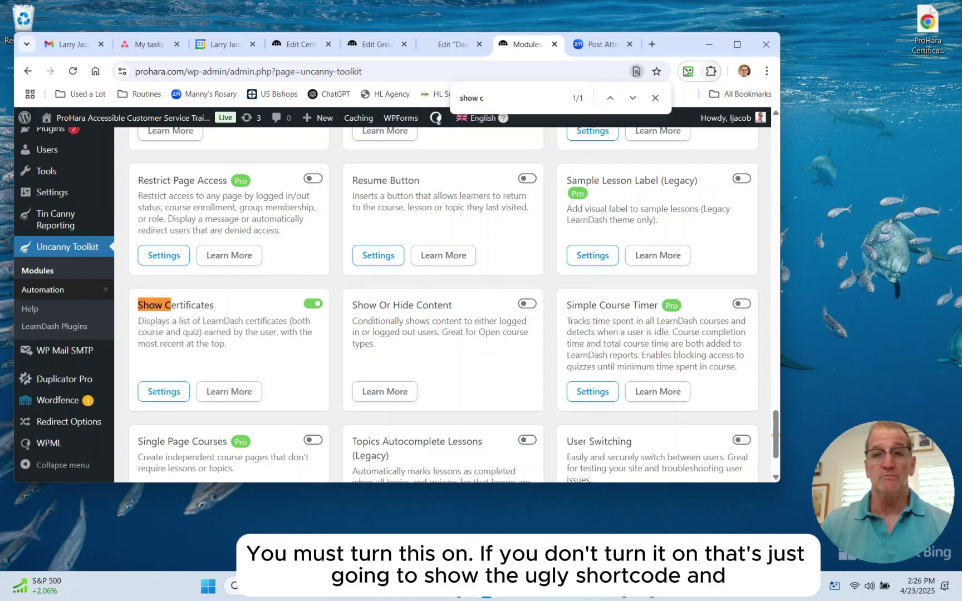
mouse_move(450, 44)
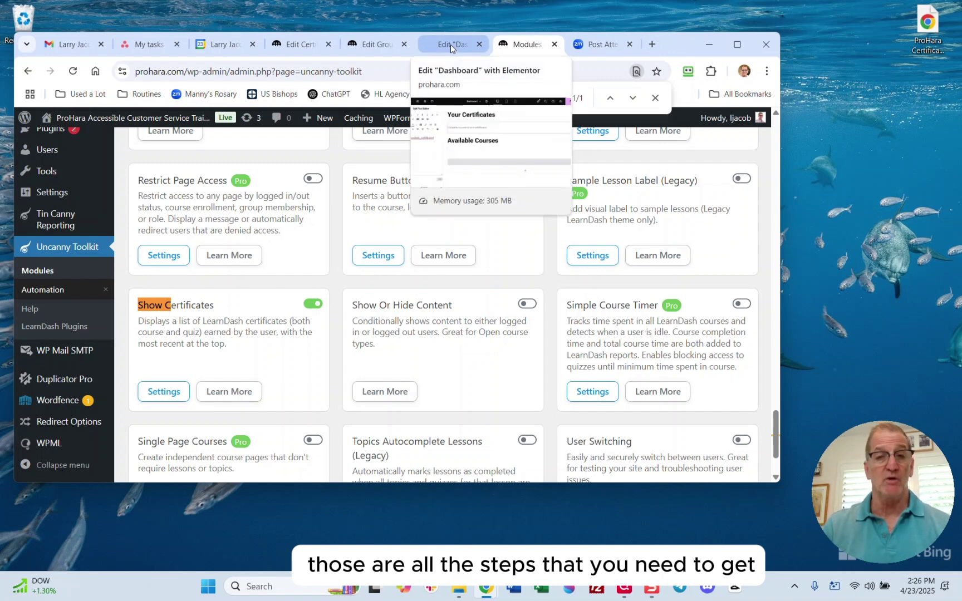